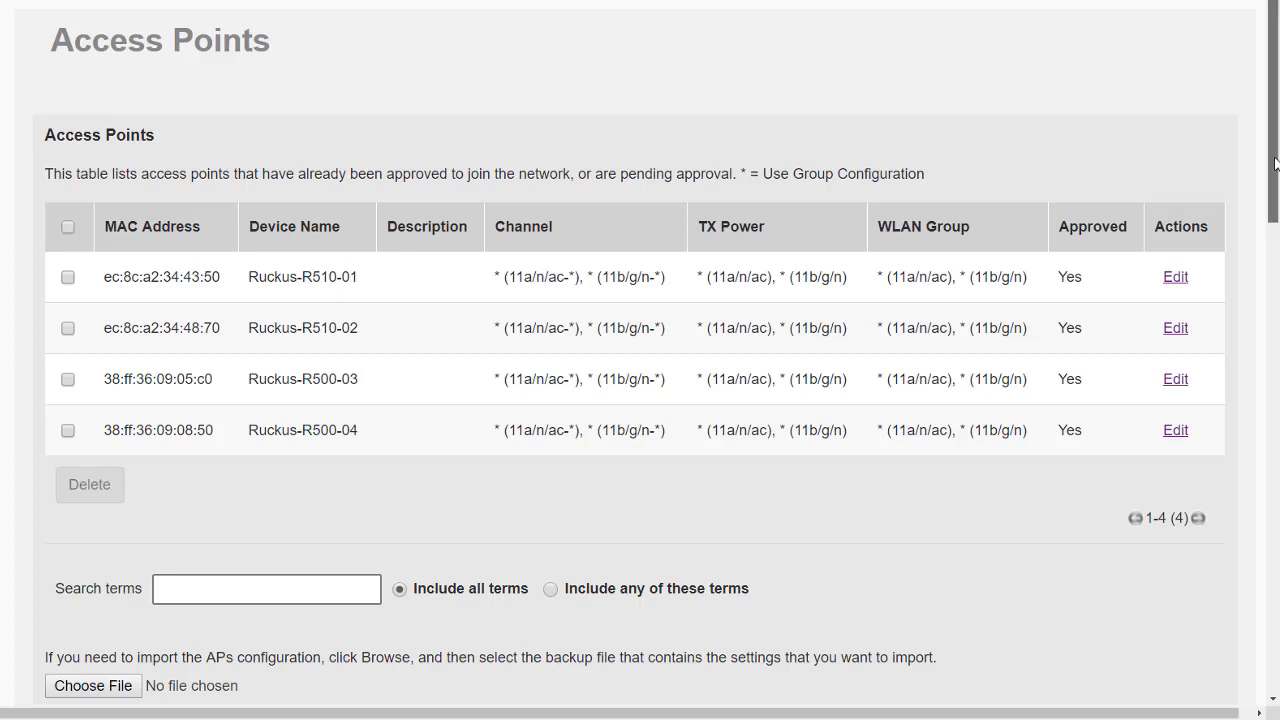
Step: Scroll the Access Points page down to the Access Point Groups table with the System Default group
scroll(1275, 163, down, 4)
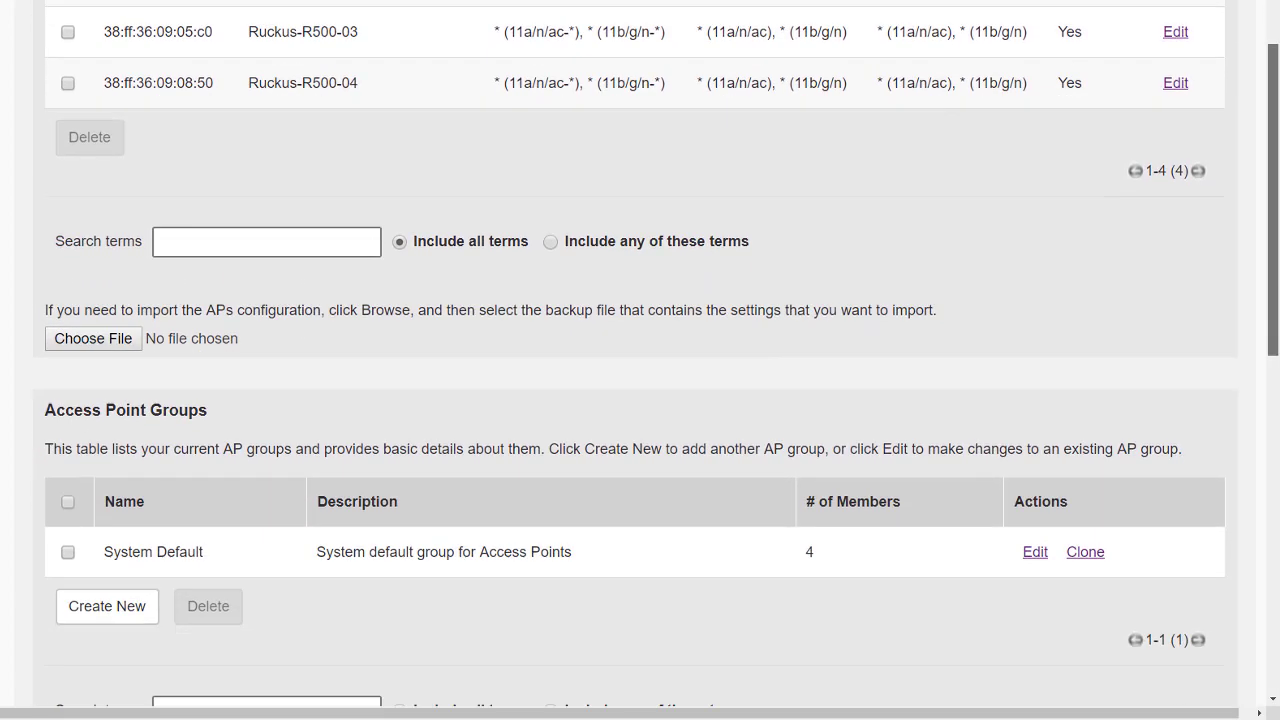
scroll(640, 360, down, 3)
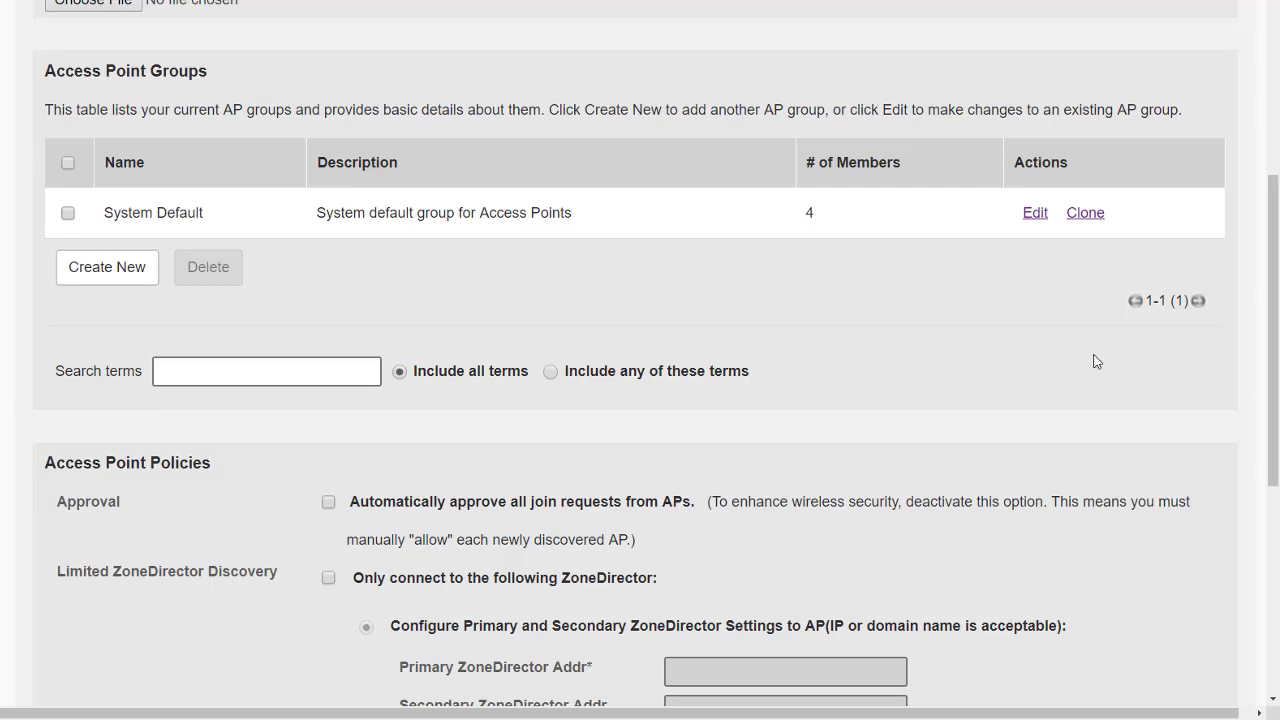
click(1034, 213)
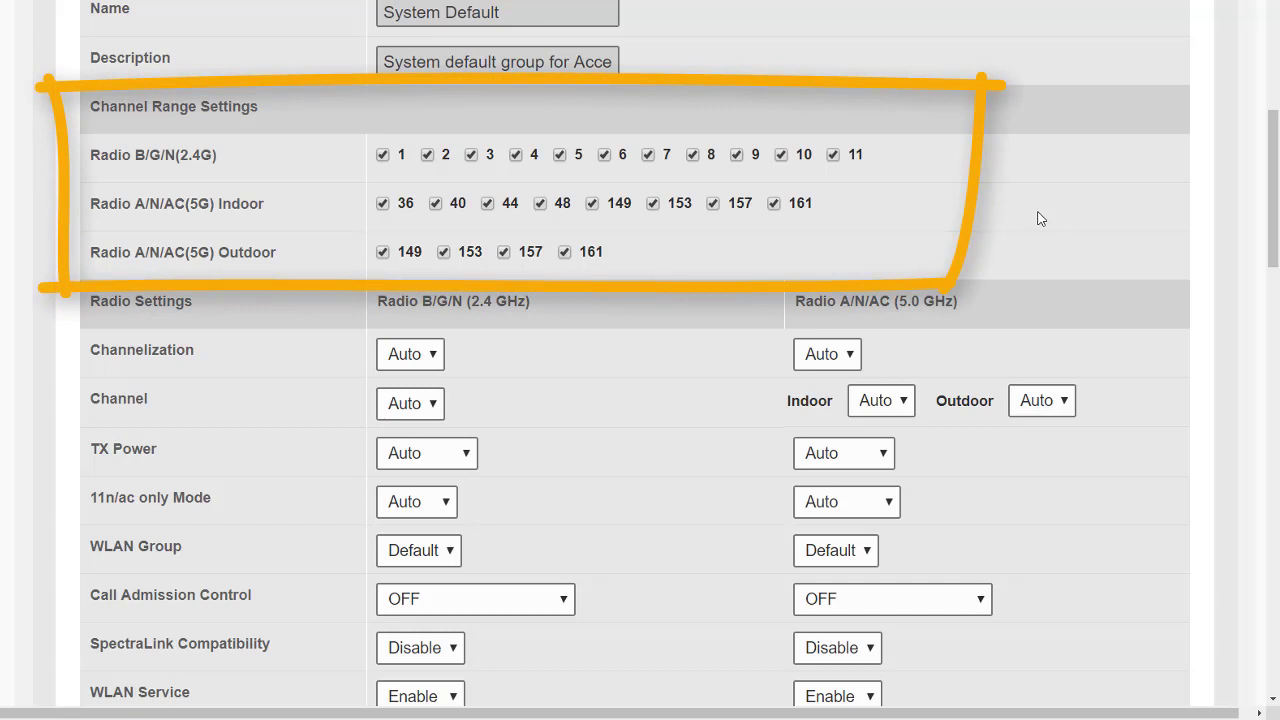
drag(1275, 171, 1277, 207)
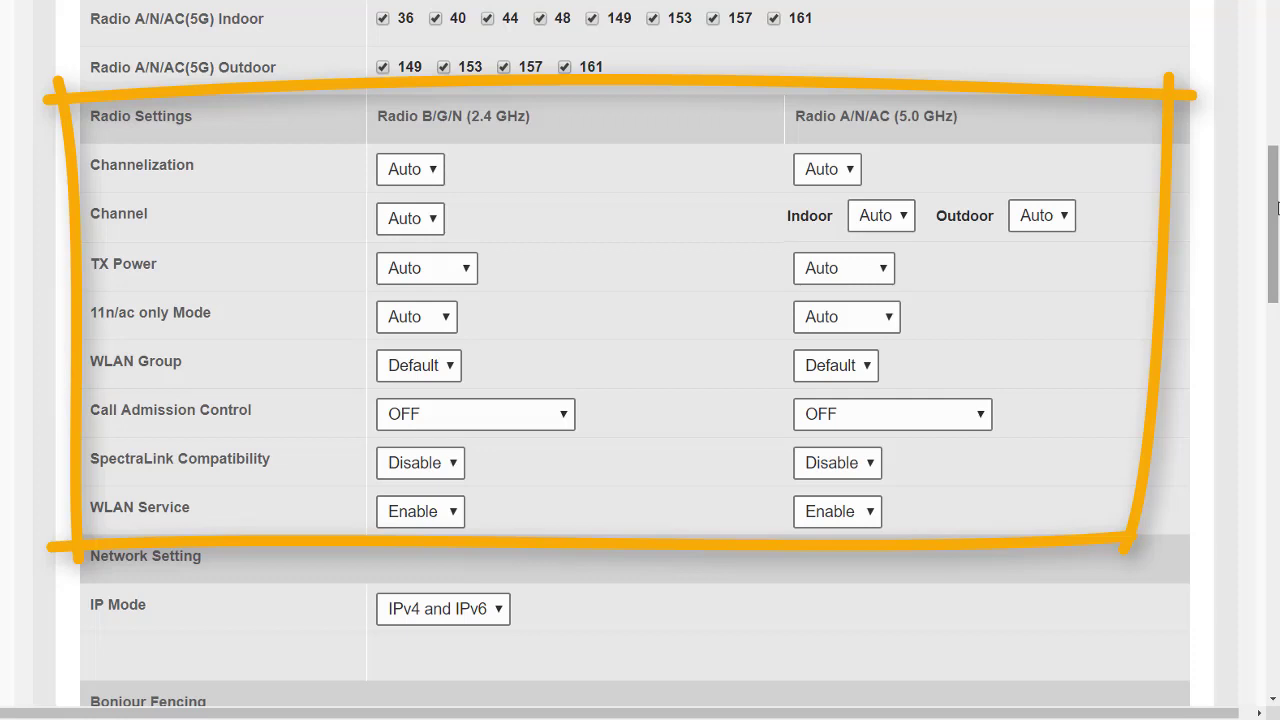
drag(1277, 207, 1277, 227)
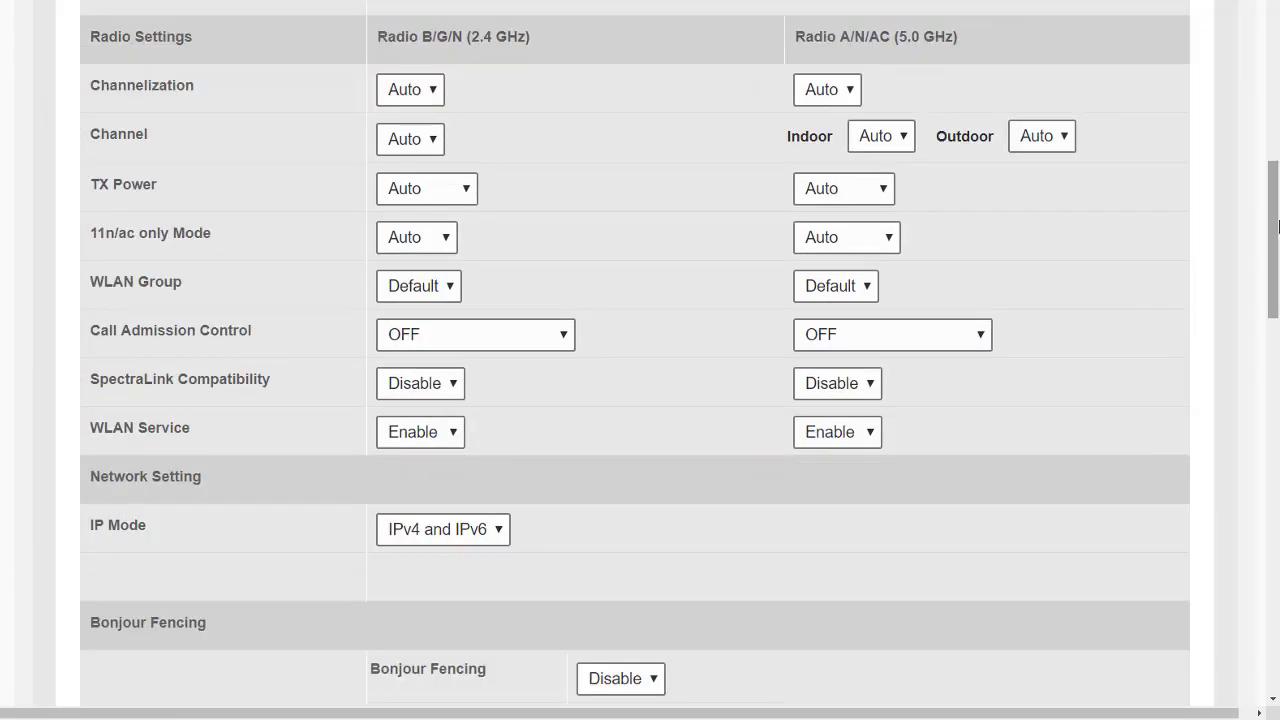
drag(1277, 227, 1277, 286)
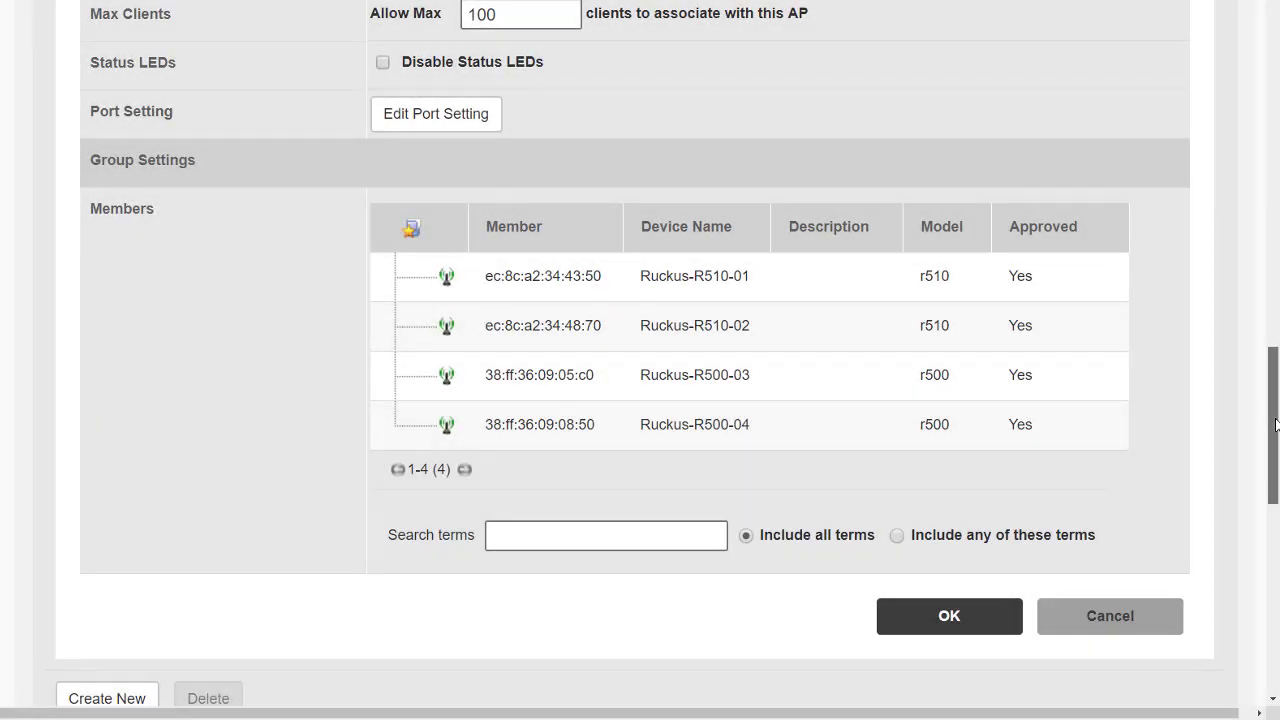
drag(1275, 425, 1275, 429)
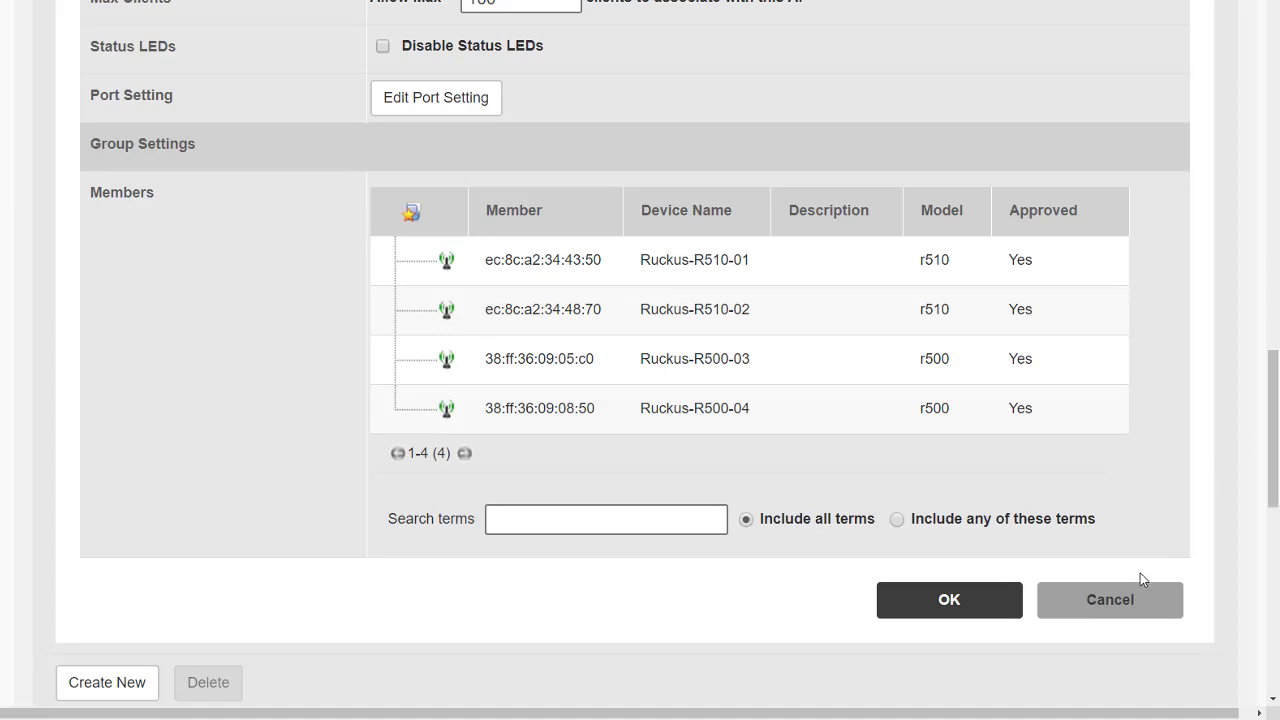
click(1139, 600)
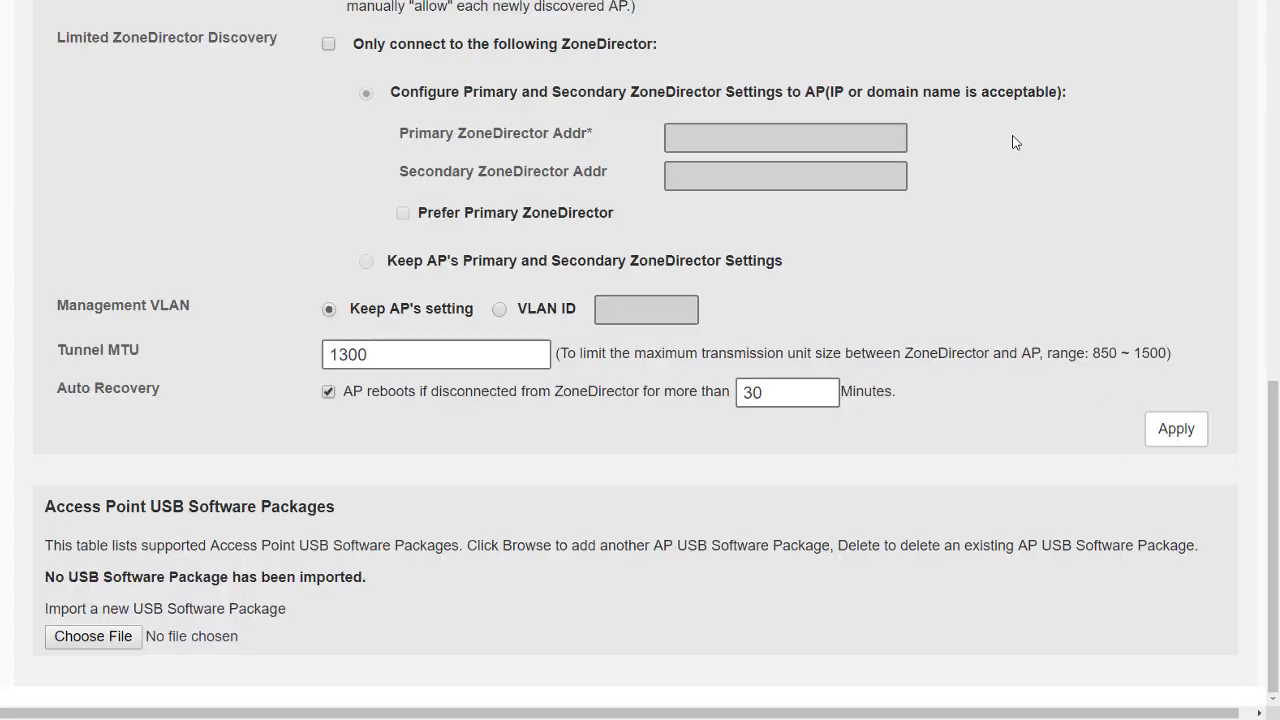
scroll(1011, 140, up, 5)
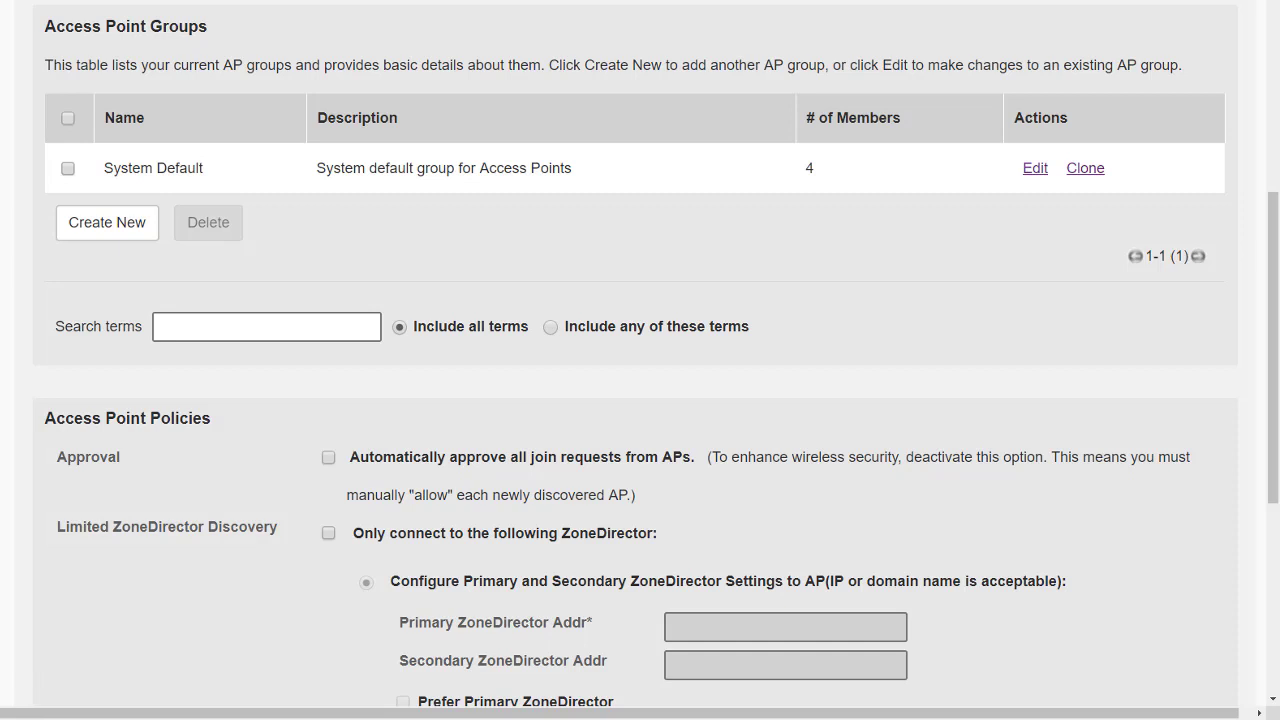
Step: Create a new access point group named 'Main Office APs' and move to its description
click(127, 223)
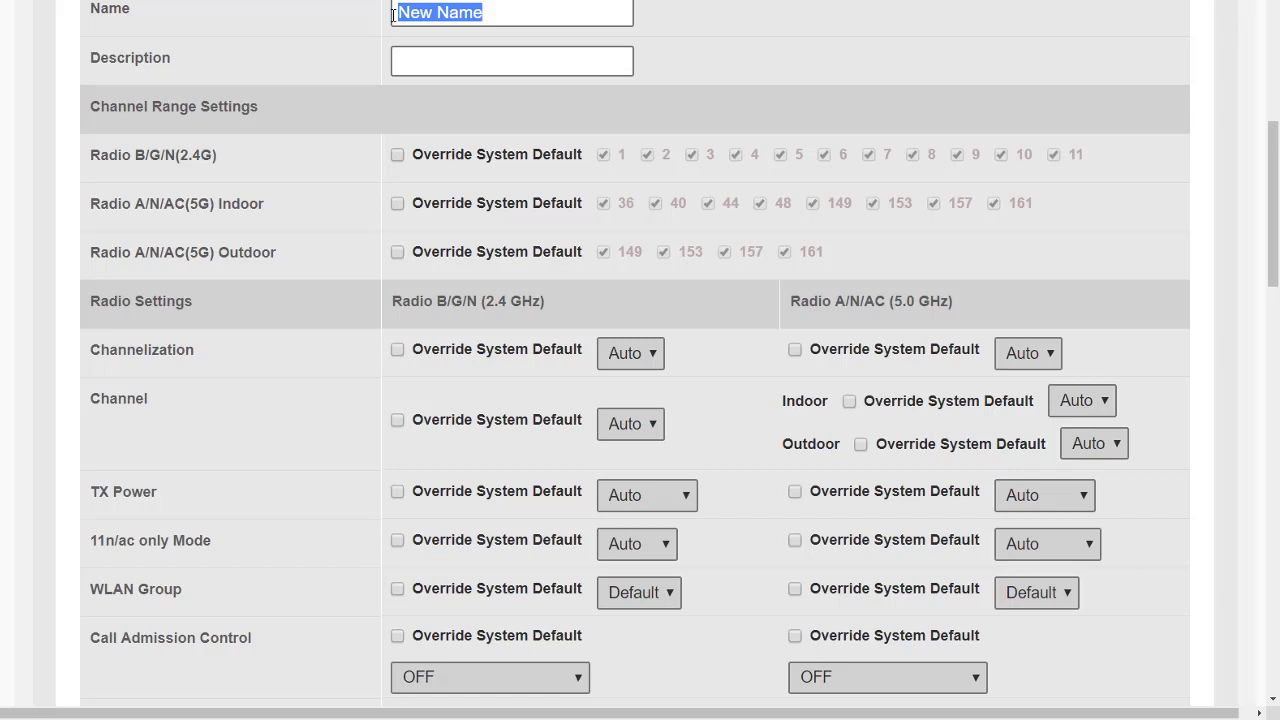
text(Main O)
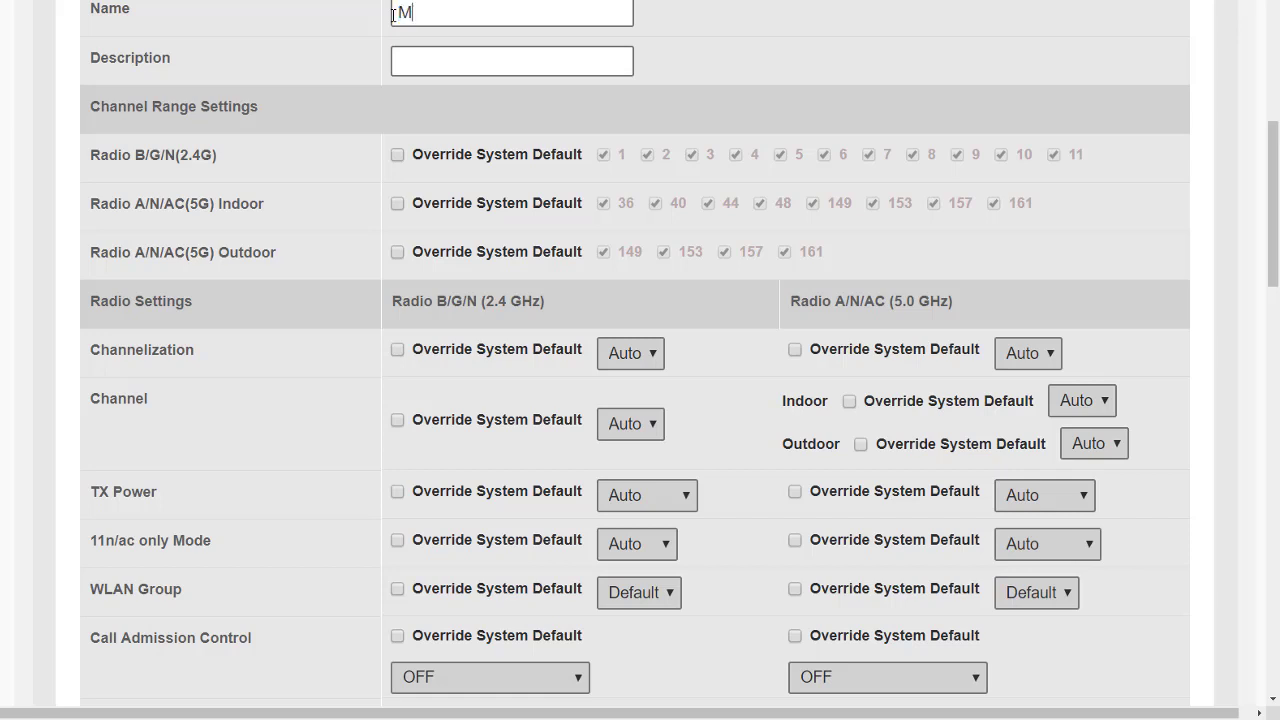
text(ffice APs)
key(Tab)
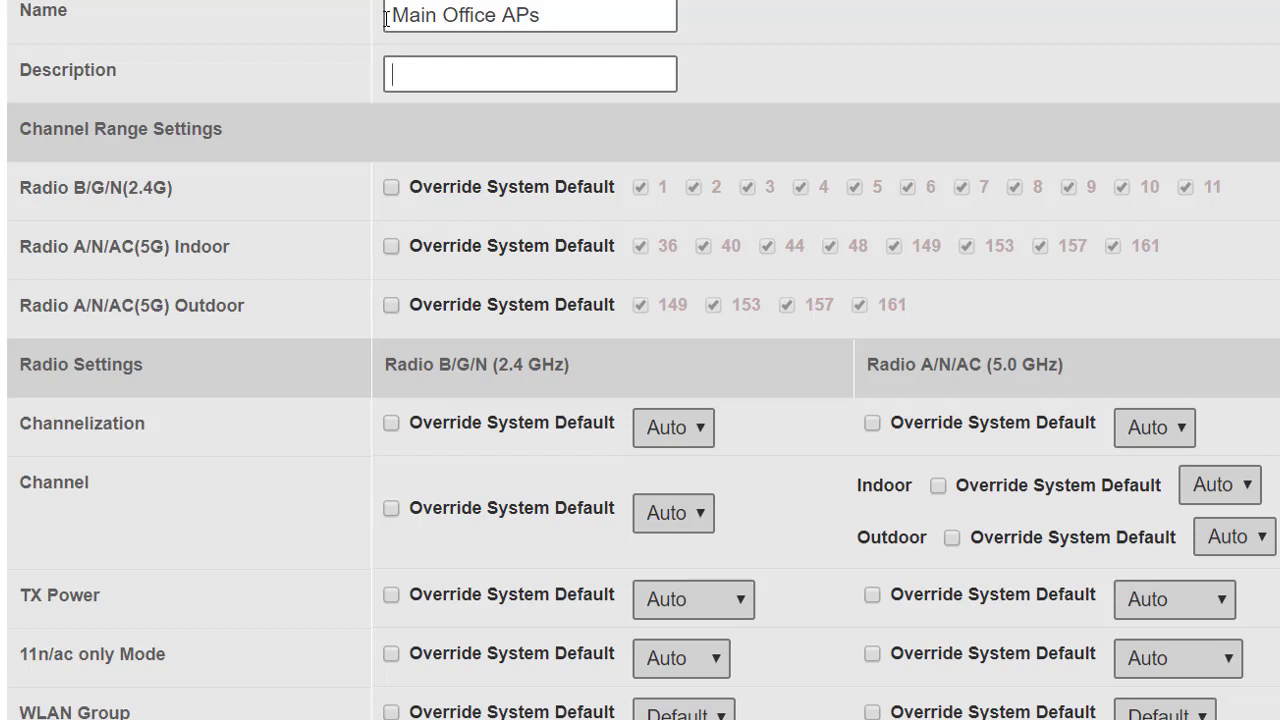
click(391, 188)
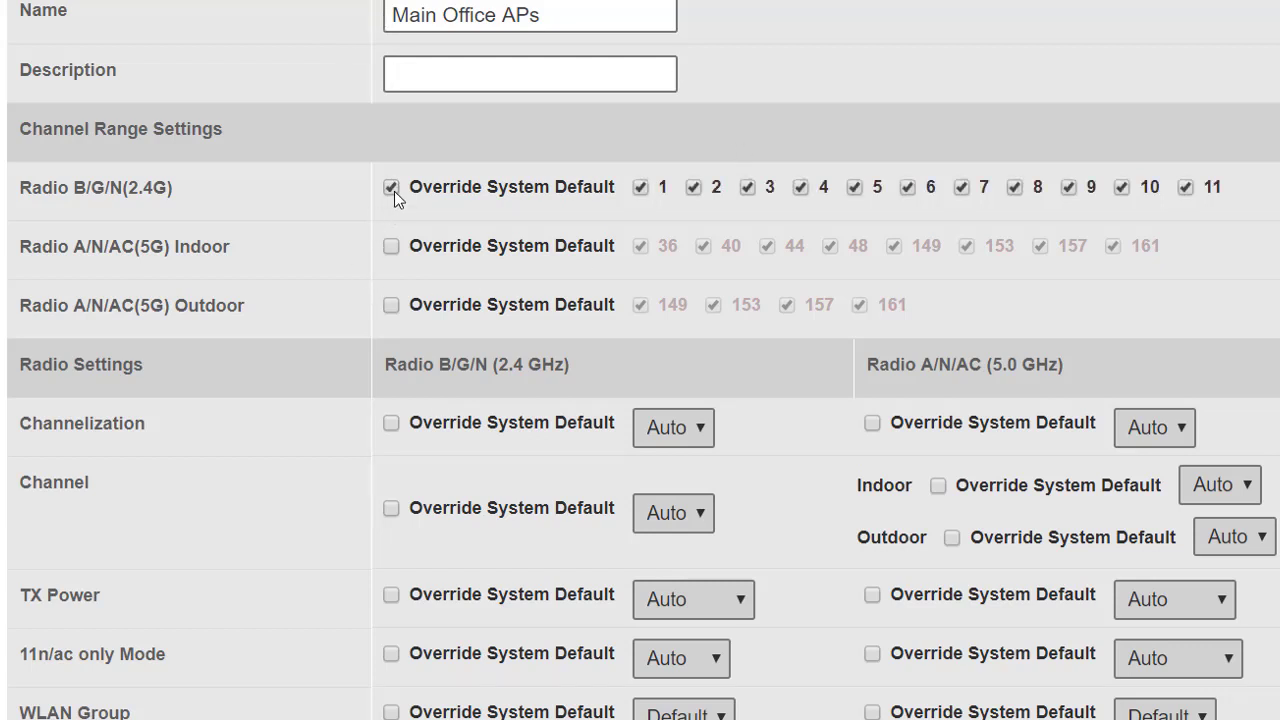
click(694, 188)
click(748, 188)
click(799, 189)
click(852, 191)
click(962, 188)
click(1015, 188)
click(1068, 189)
click(1121, 189)
click(1015, 187)
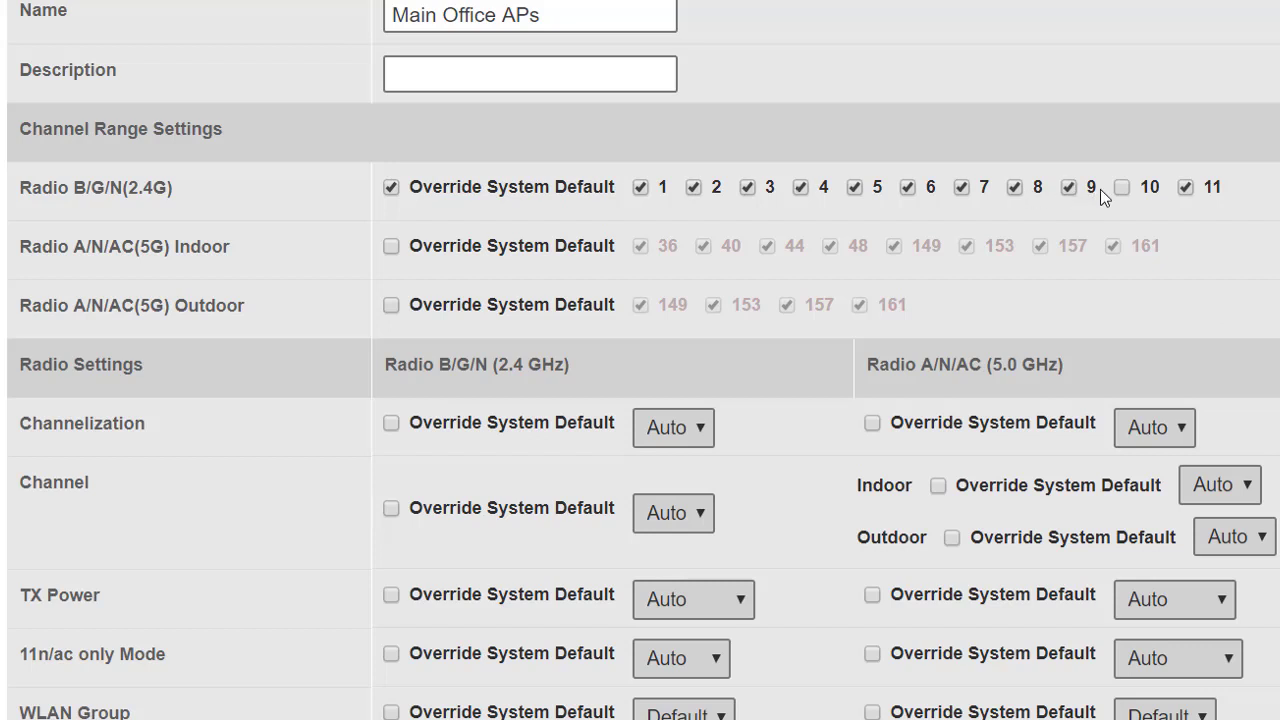
click(1122, 188)
click(391, 189)
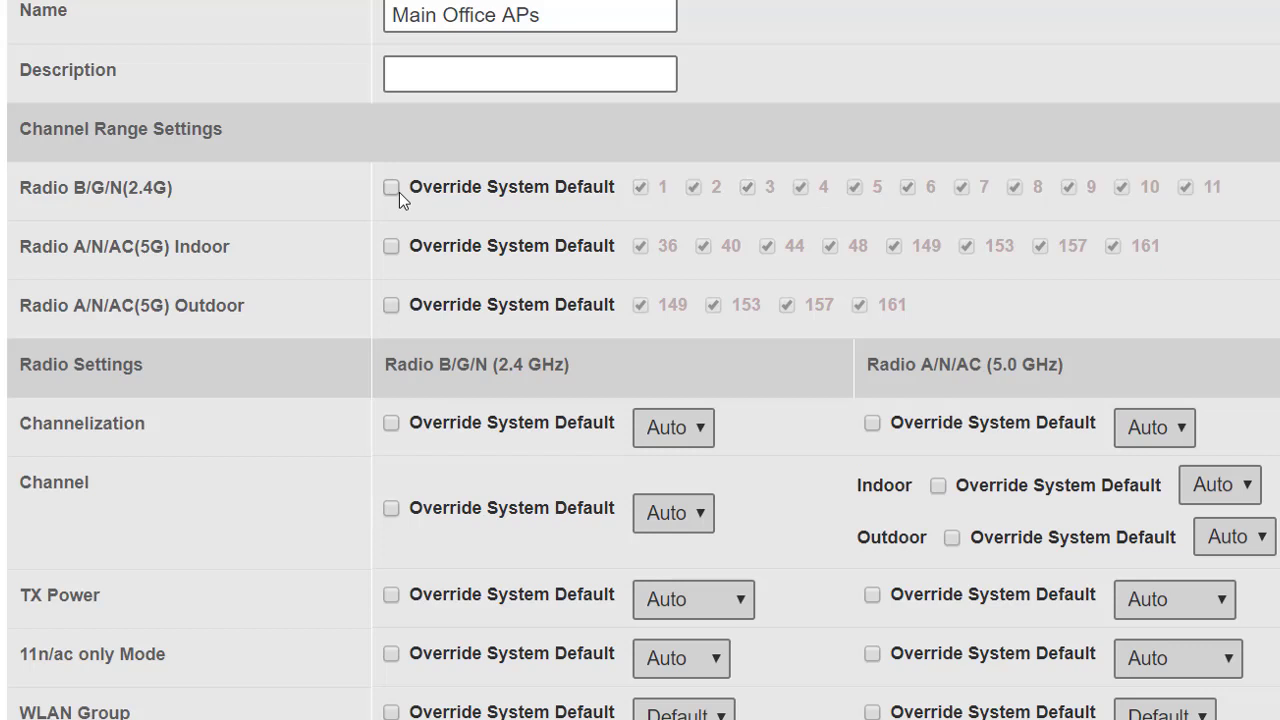
scroll(399, 192, down, 2)
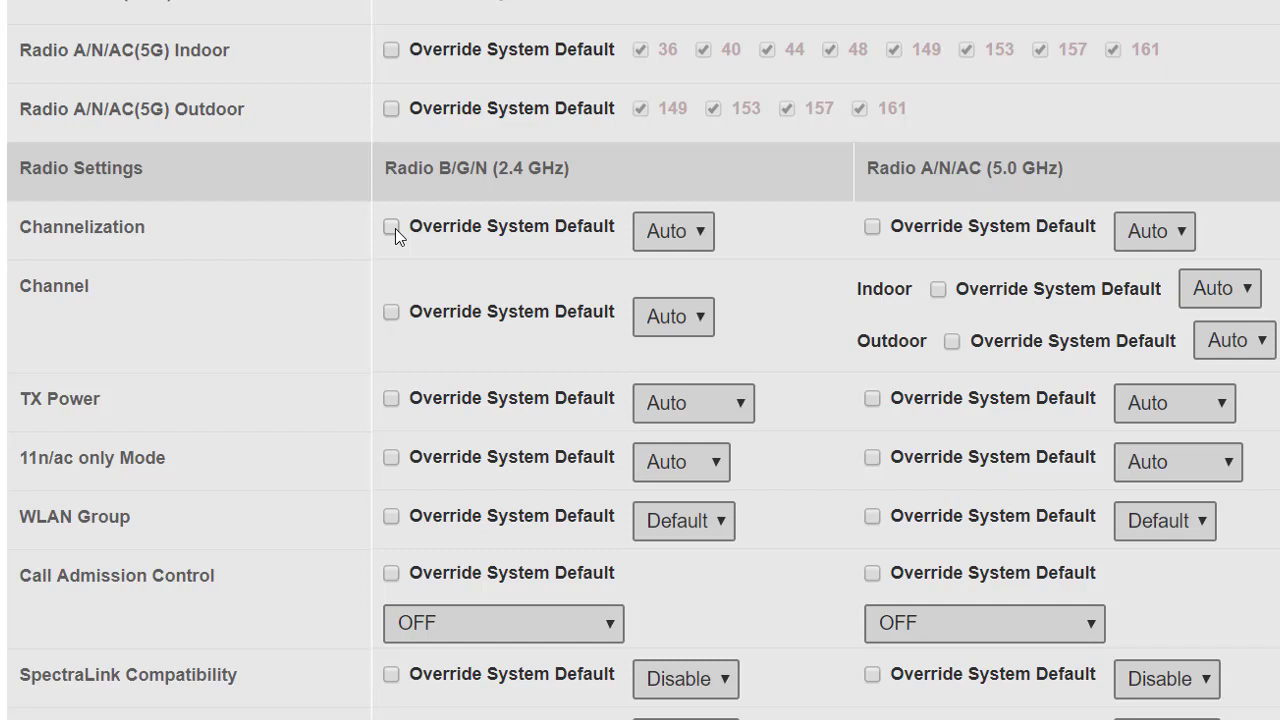
Step: Override channelization on both radios and the 2.4 GHz channel, leaving each at Auto
click(392, 227)
click(707, 234)
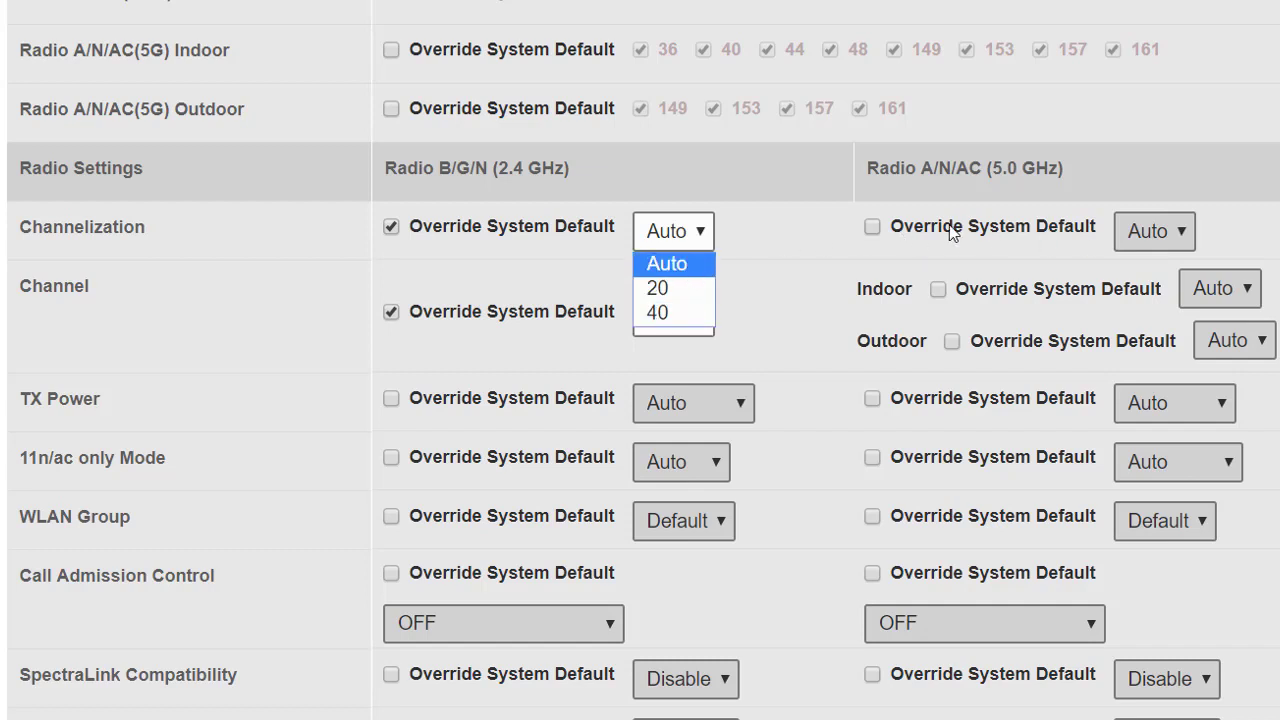
click(872, 228)
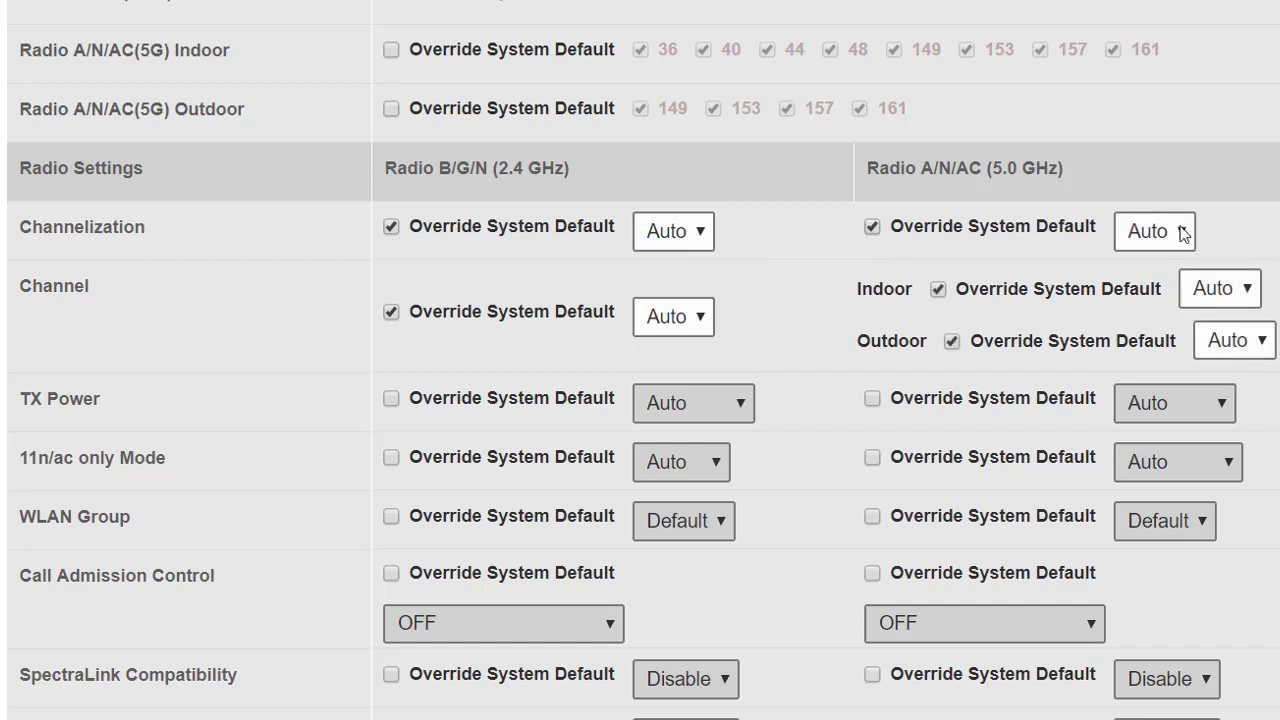
click(1182, 232)
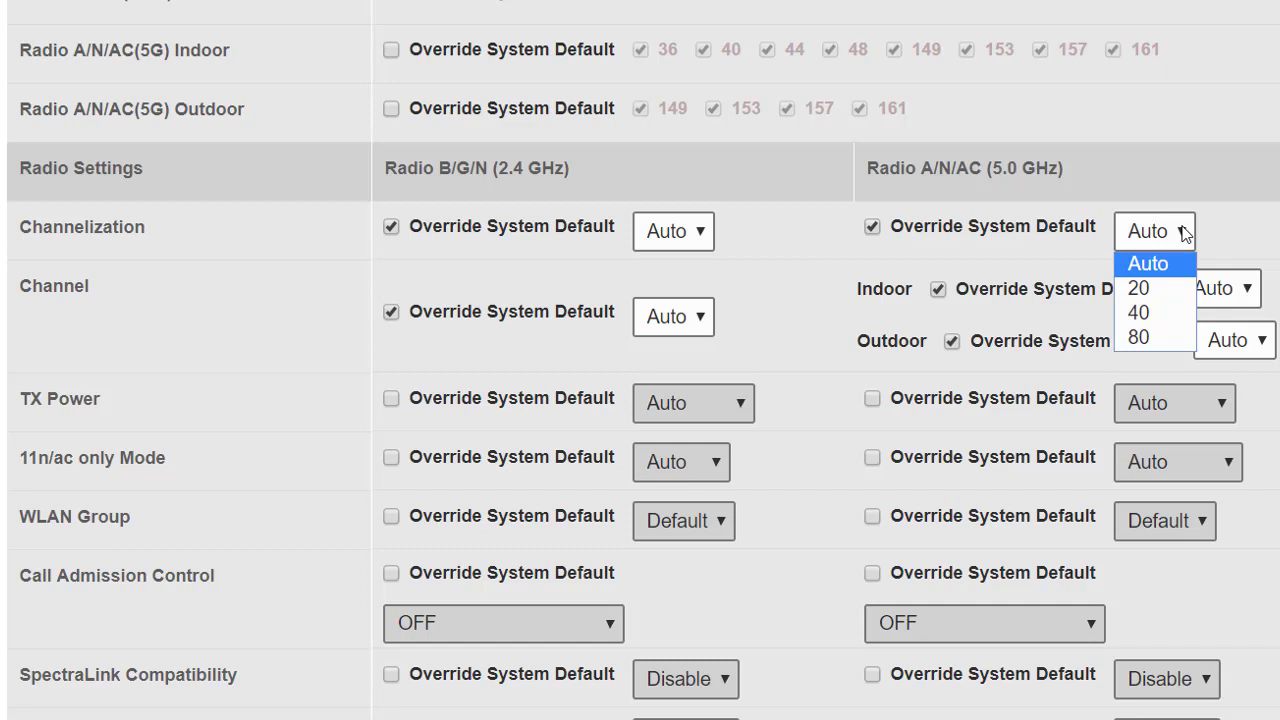
click(1183, 232)
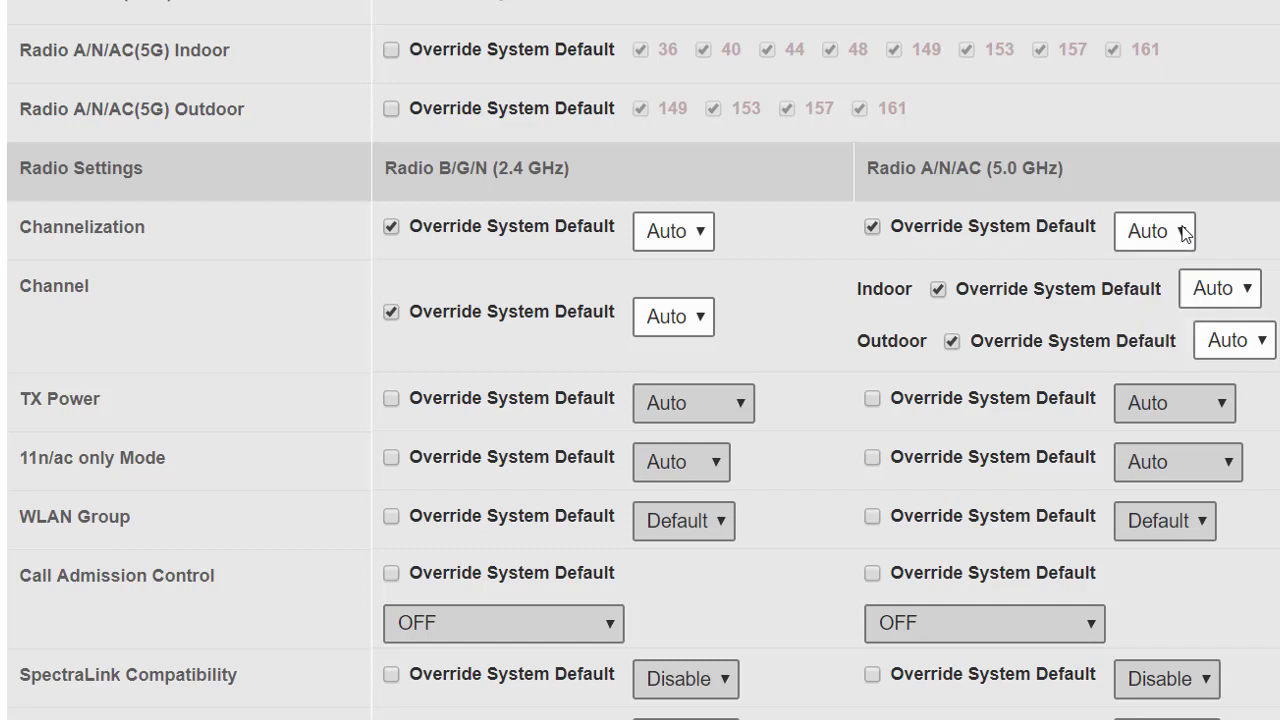
click(391, 313)
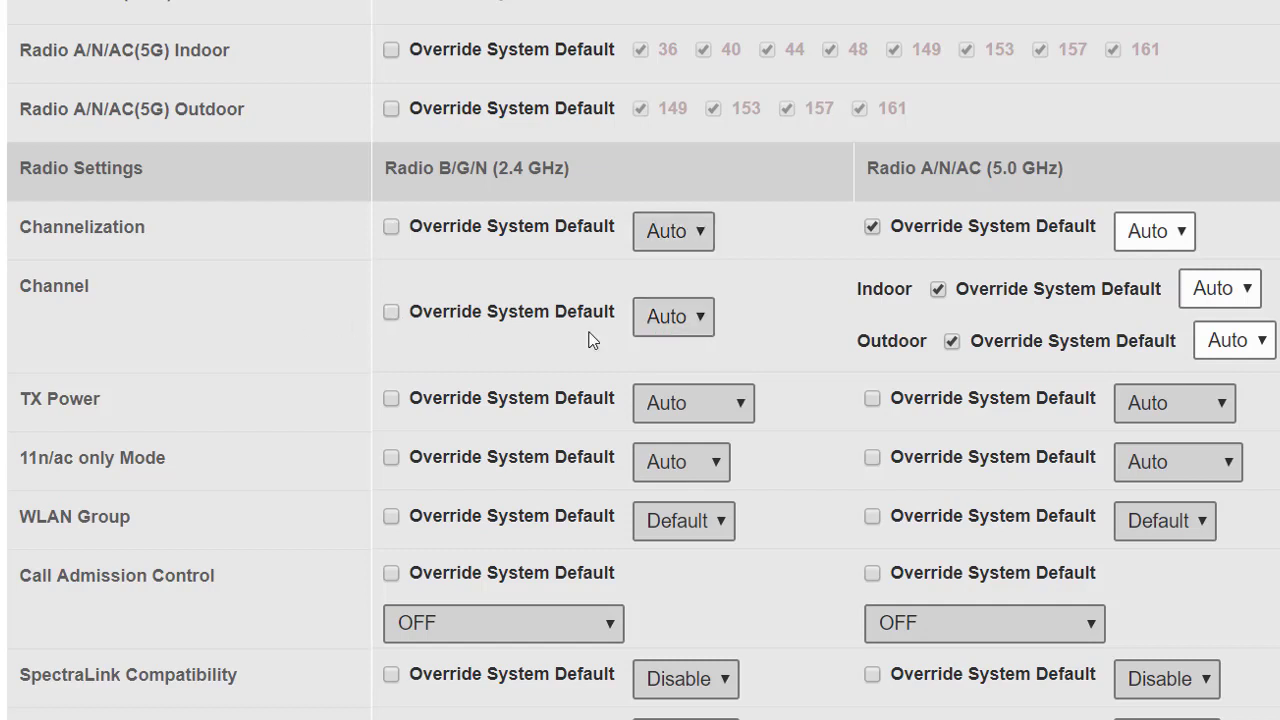
click(391, 312)
click(706, 318)
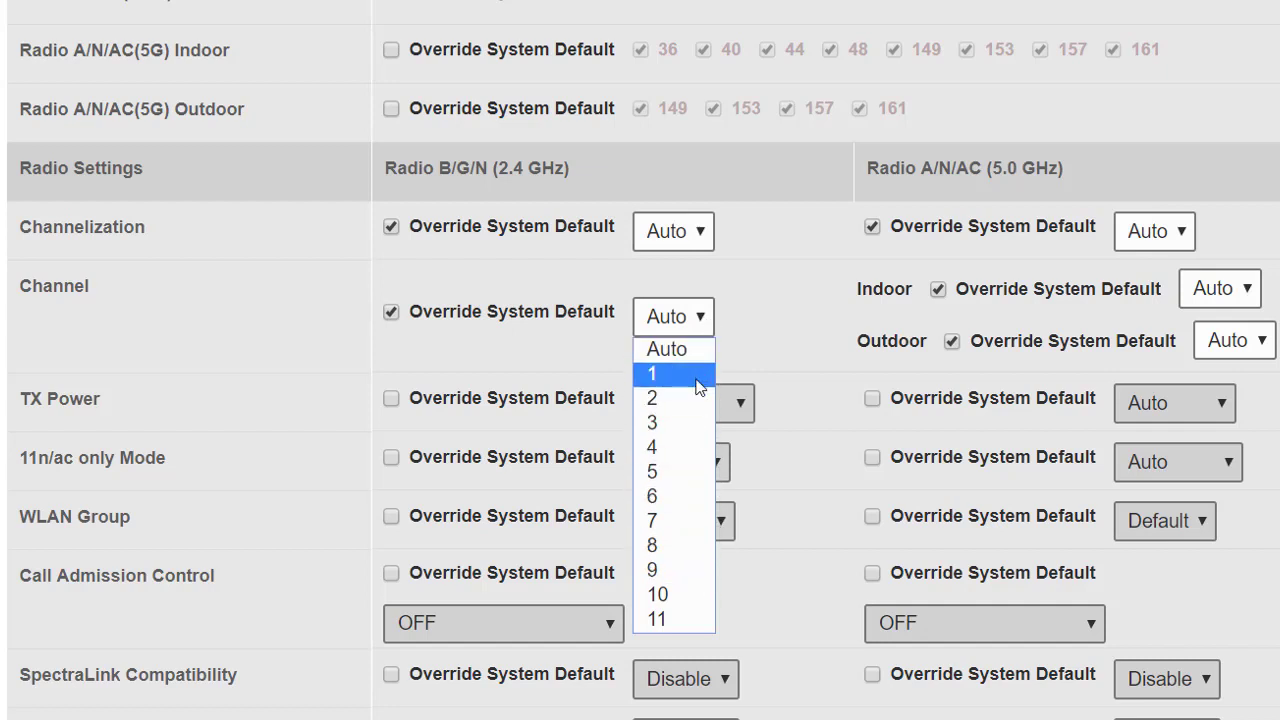
click(709, 340)
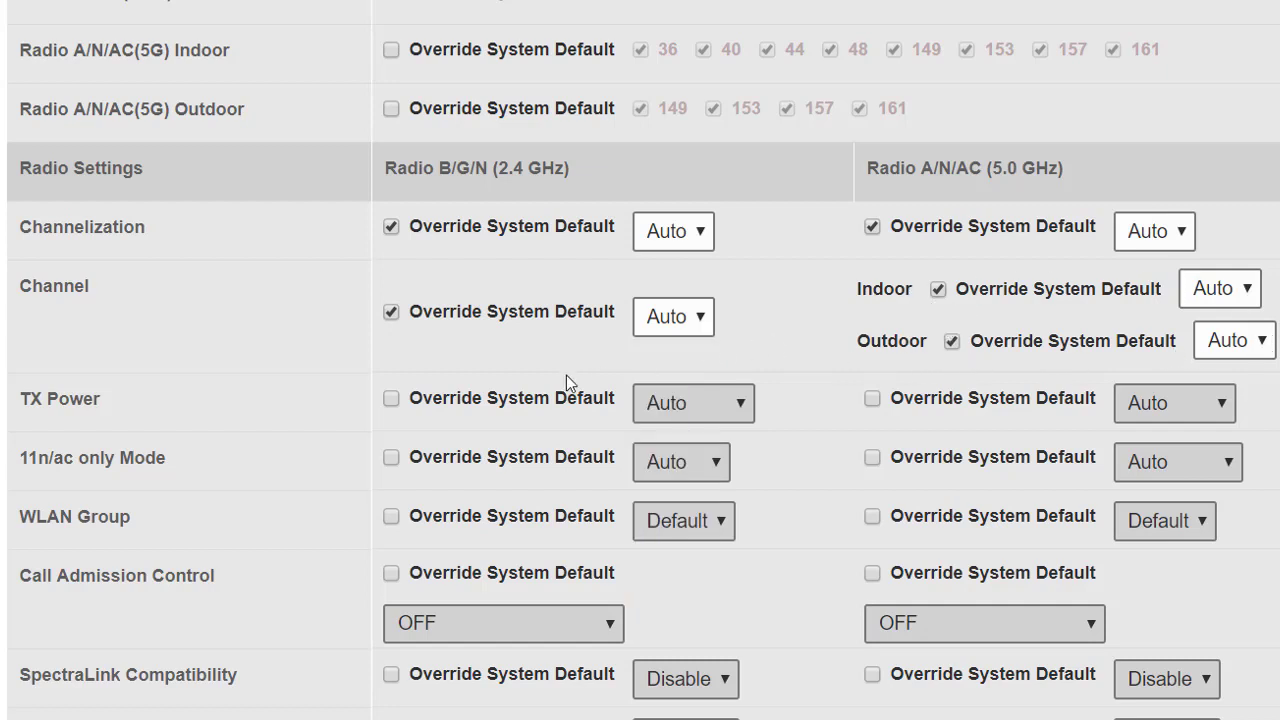
Step: Override TX Power on both radios and set 2.4 GHz and 5.0 GHz to Min
click(391, 399)
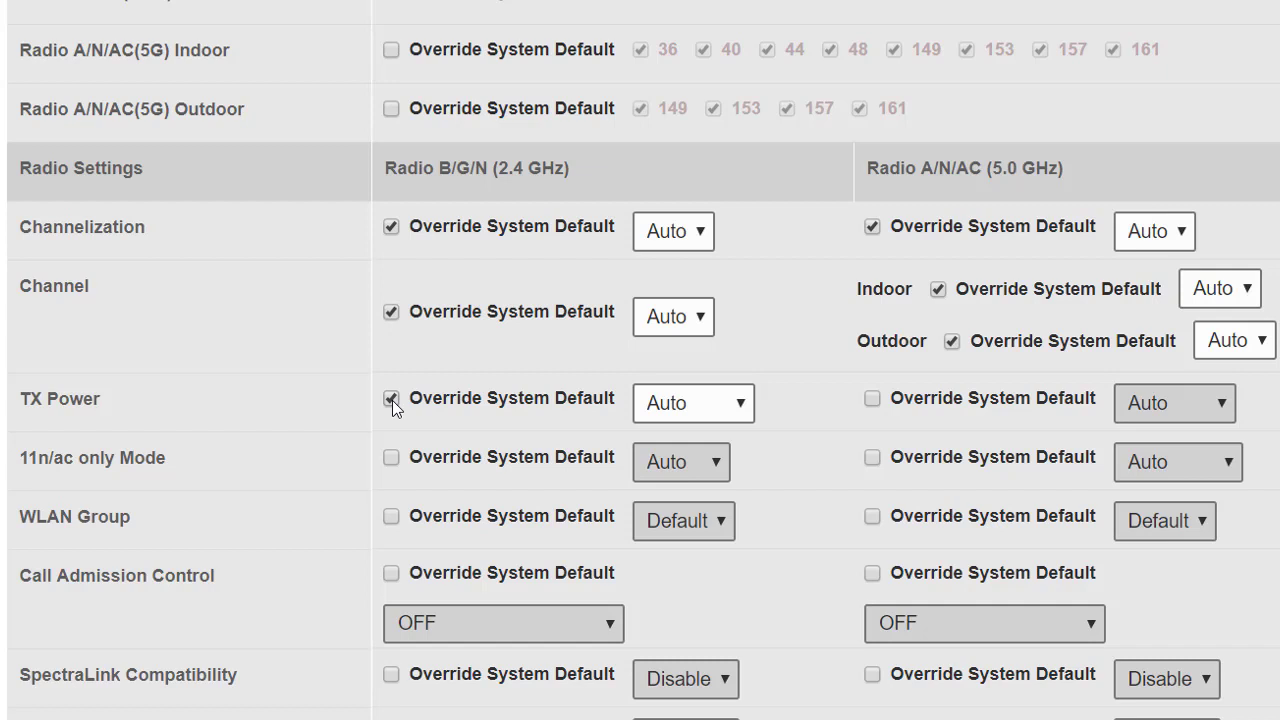
click(873, 398)
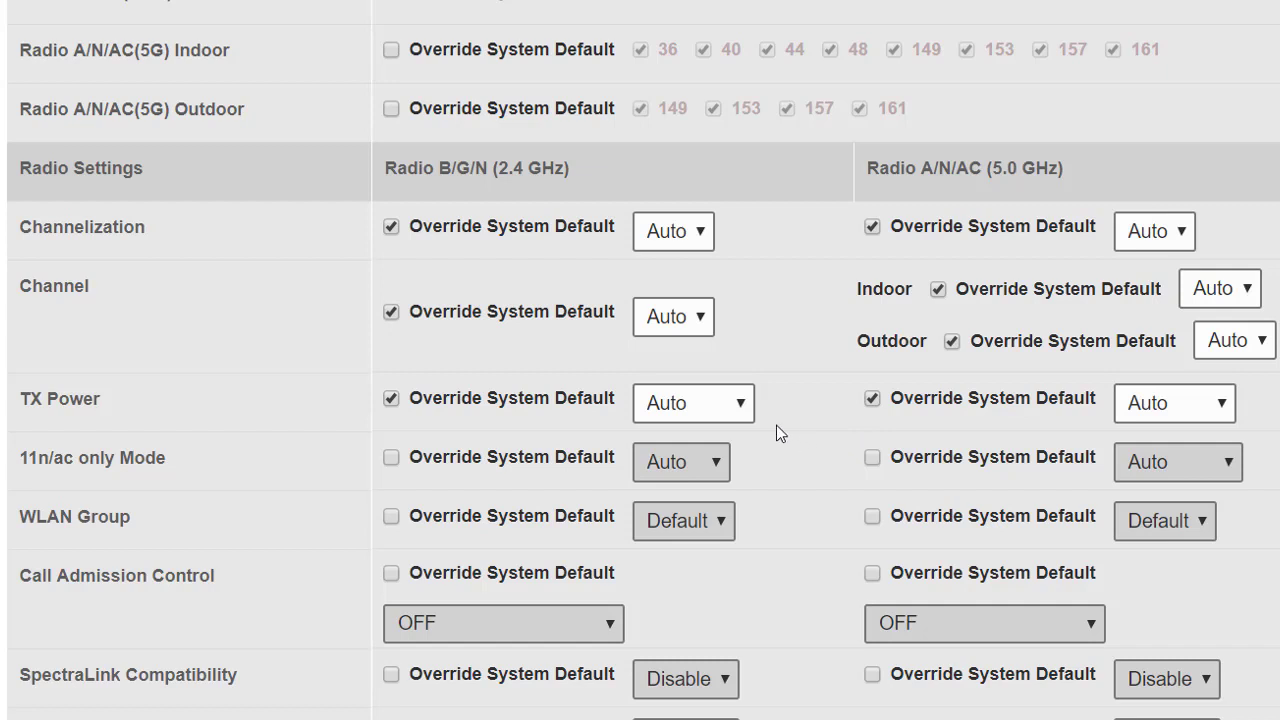
click(740, 410)
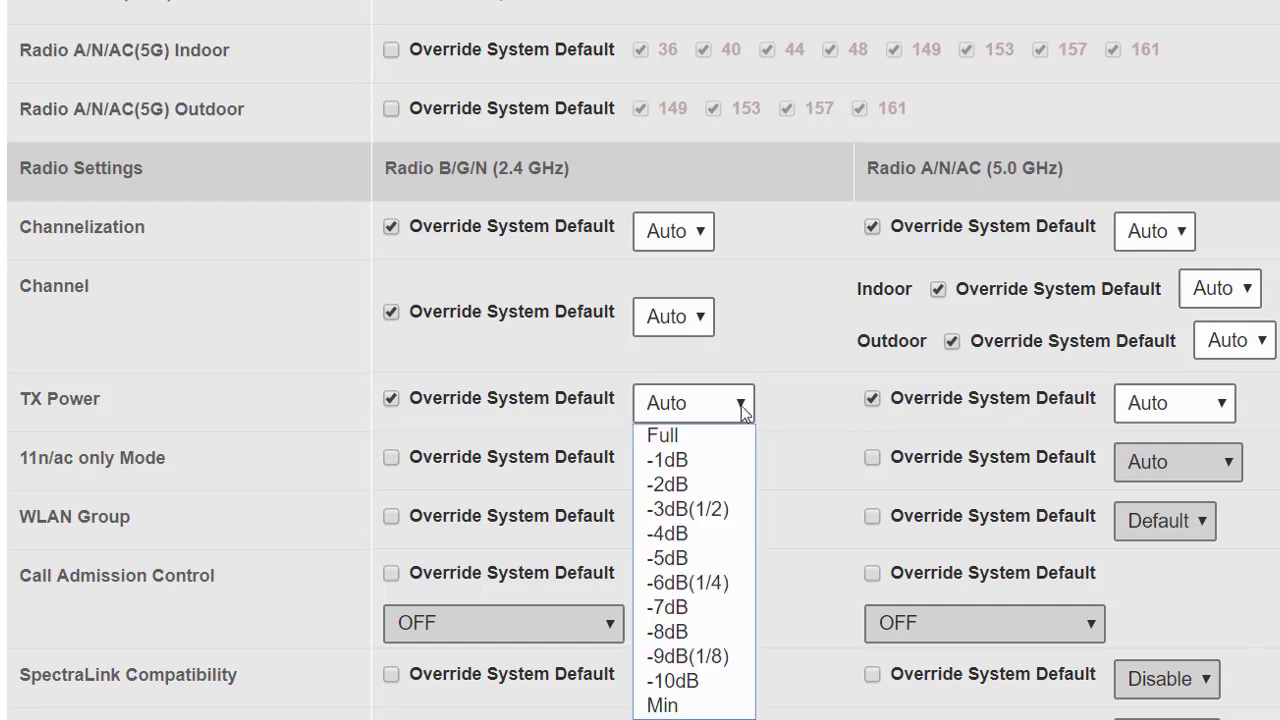
click(735, 706)
click(1220, 403)
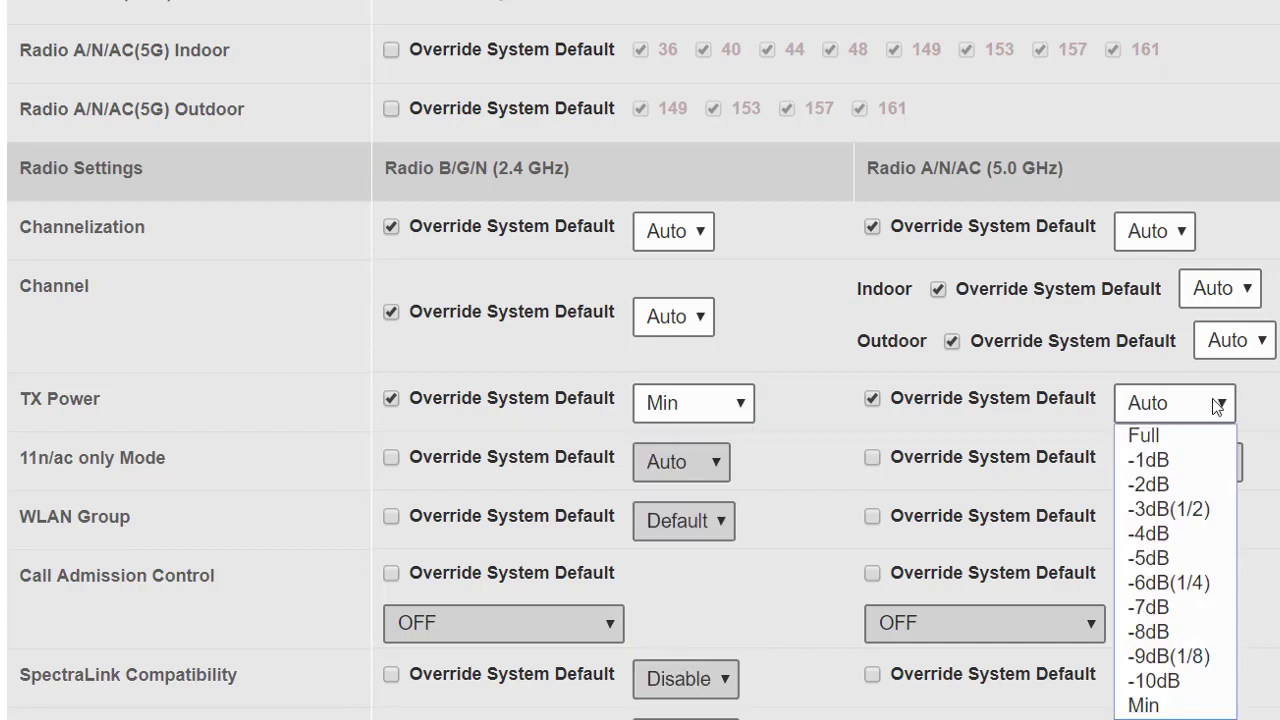
click(1176, 706)
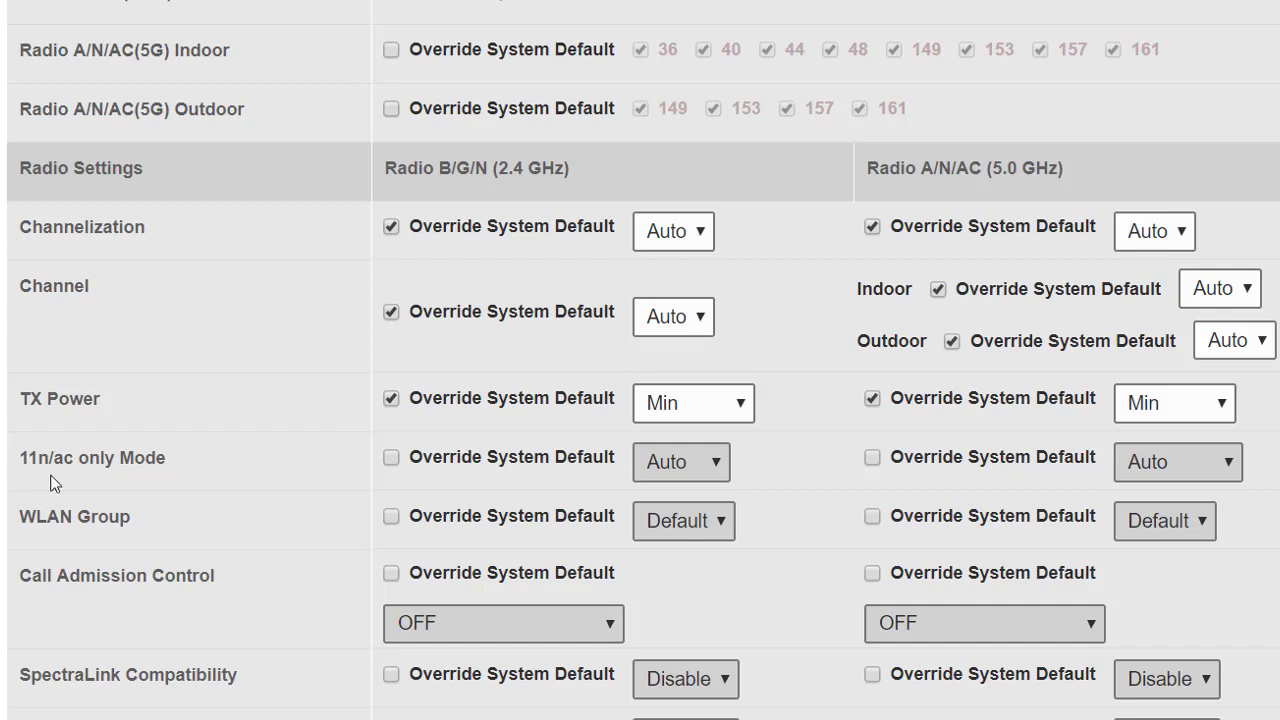
Step: Preset 11n/ac only mode to N-only (2.4 GHz) and N/AC-only (5 GHz), then uncheck both overrides
click(391, 458)
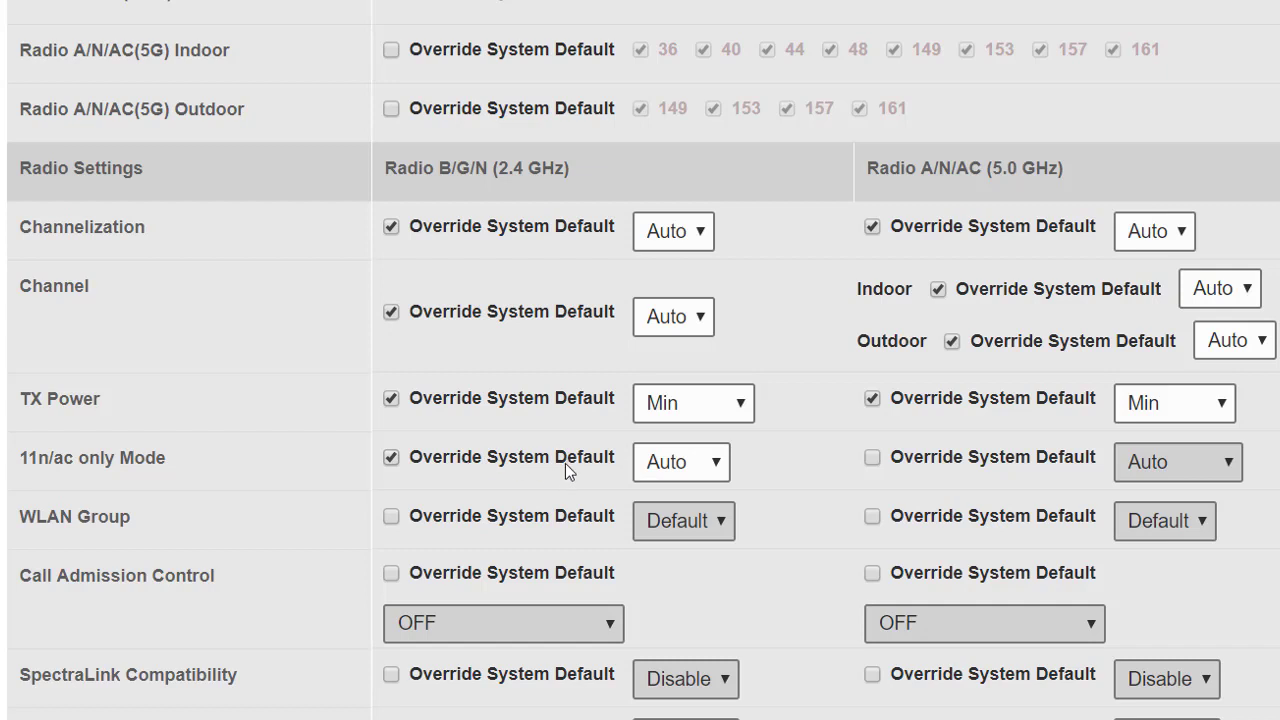
click(720, 464)
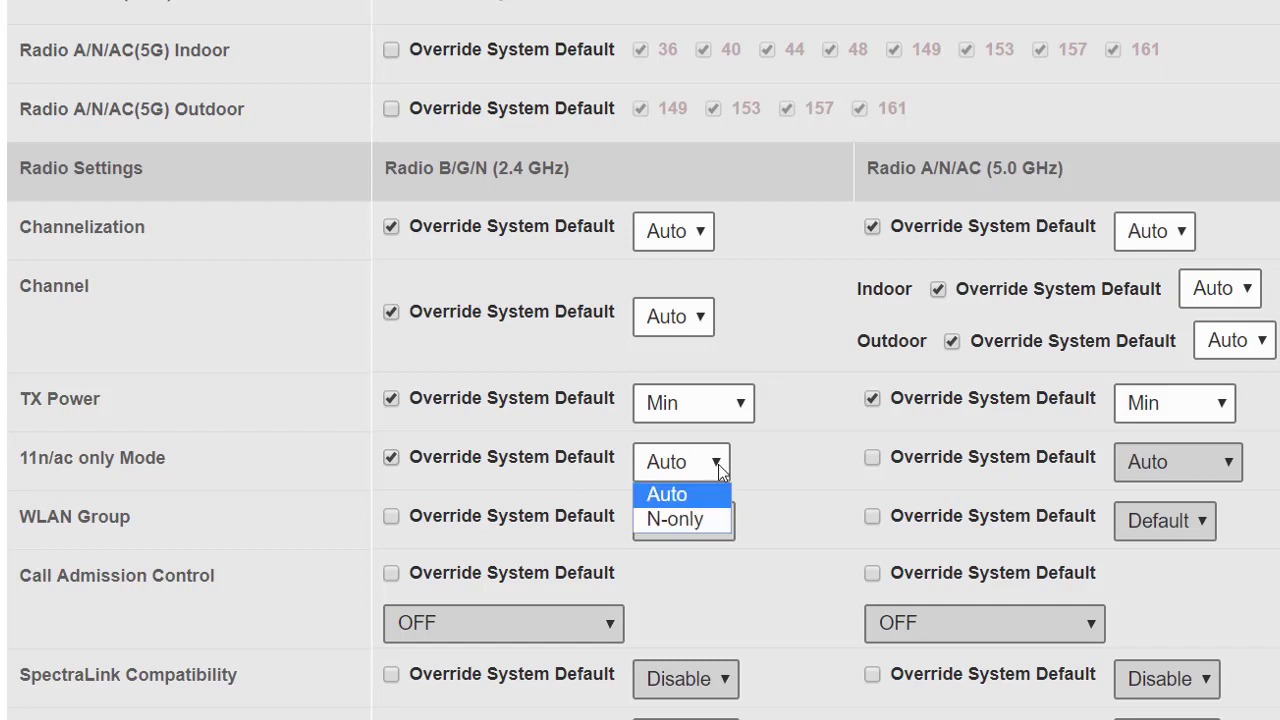
click(710, 533)
click(872, 457)
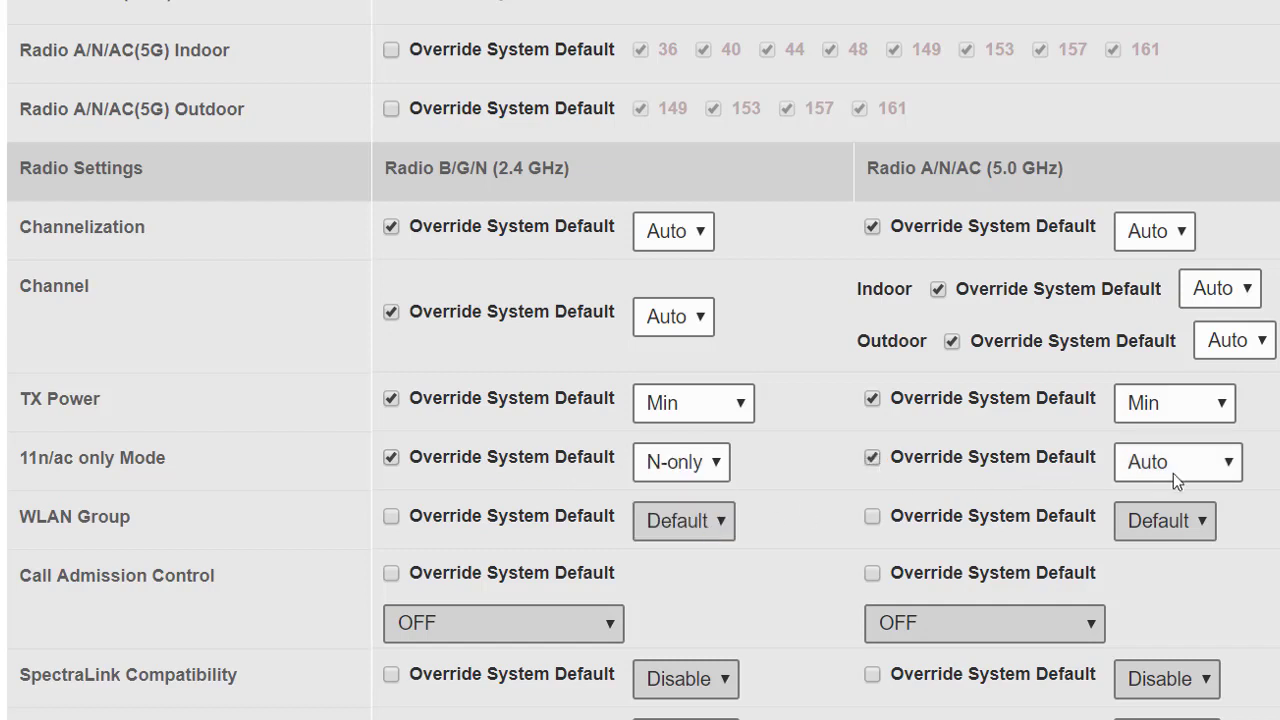
click(1238, 465)
click(1218, 519)
click(390, 462)
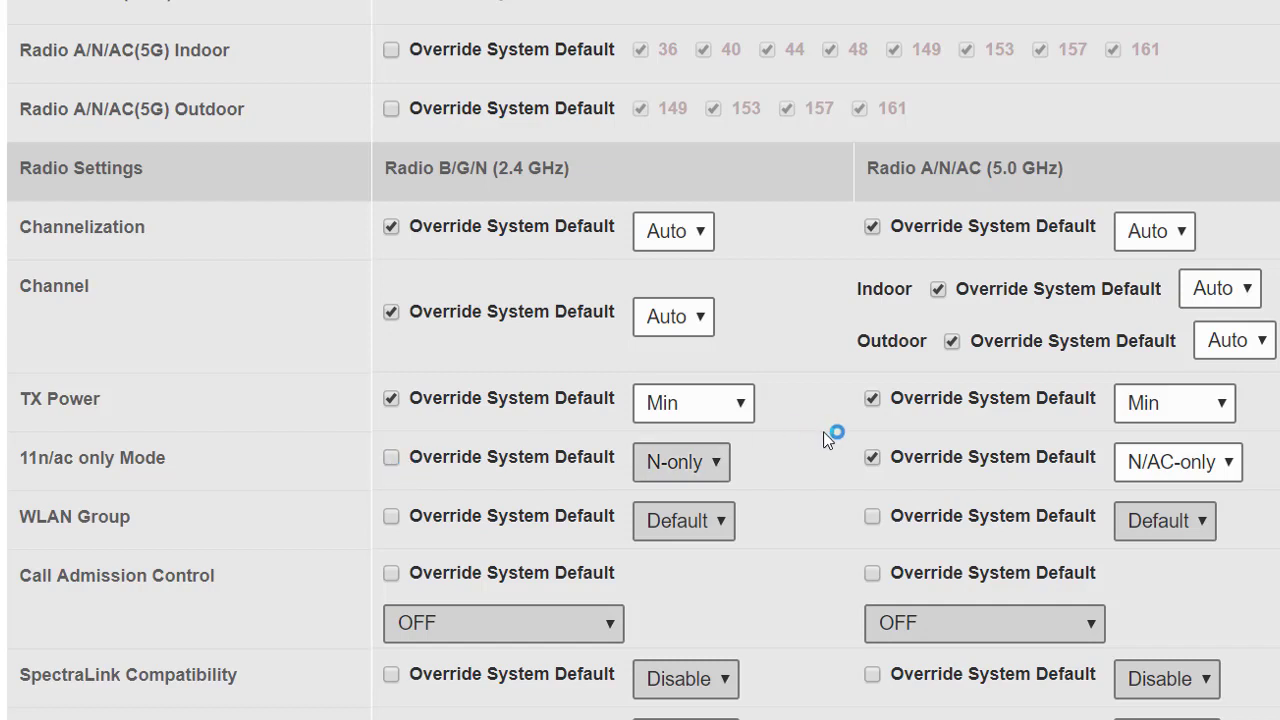
click(872, 458)
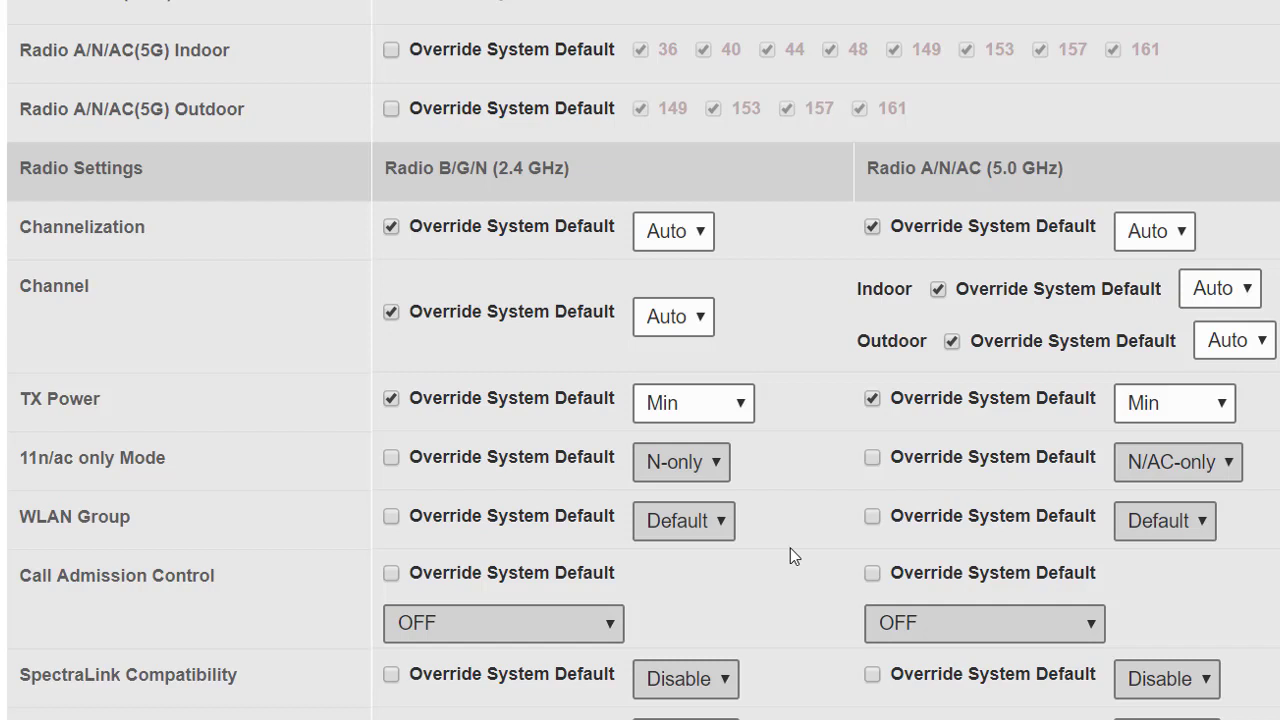
scroll(671, 586, down, 1)
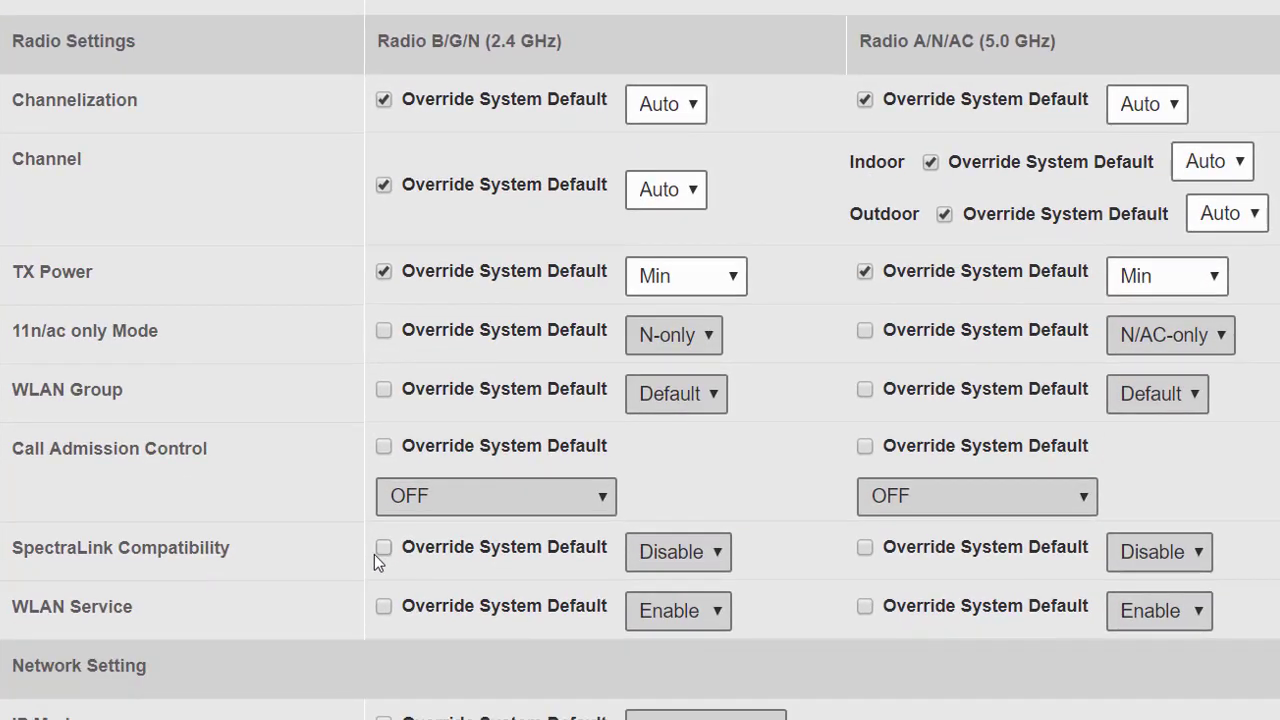
click(385, 607)
click(707, 618)
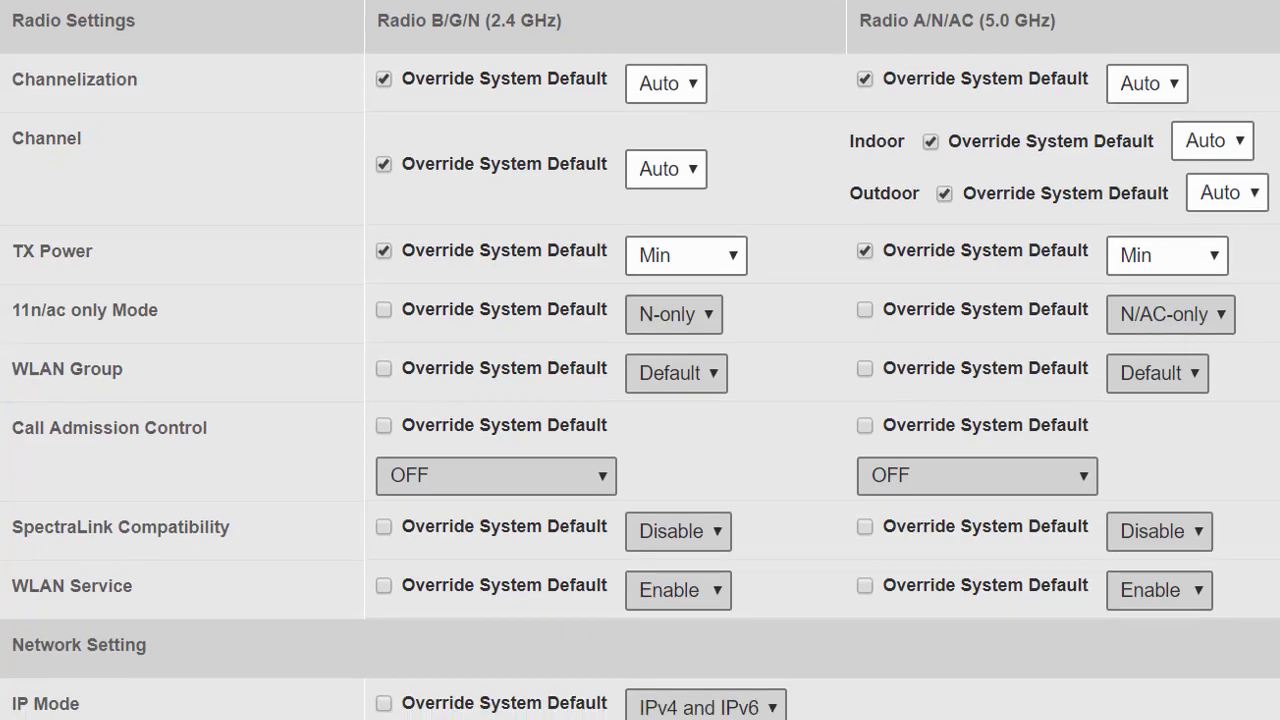
scroll(640, 360, down, 5)
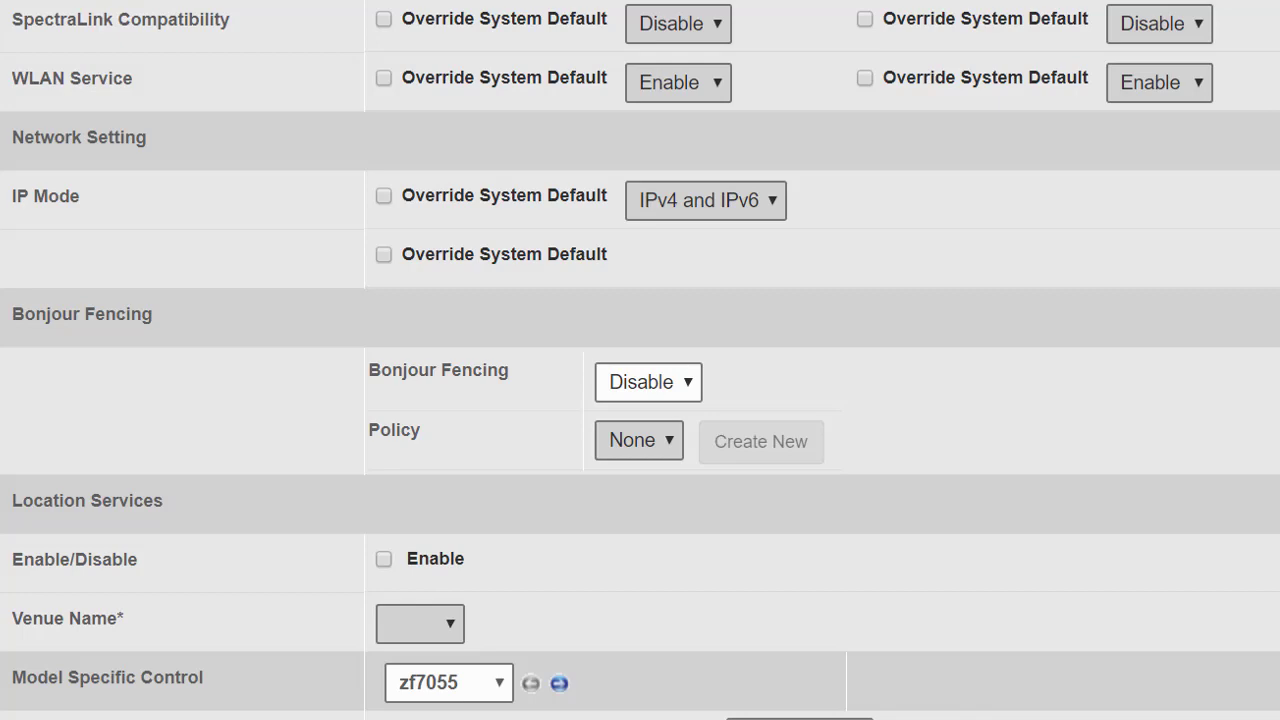
scroll(640, 360, down, 3)
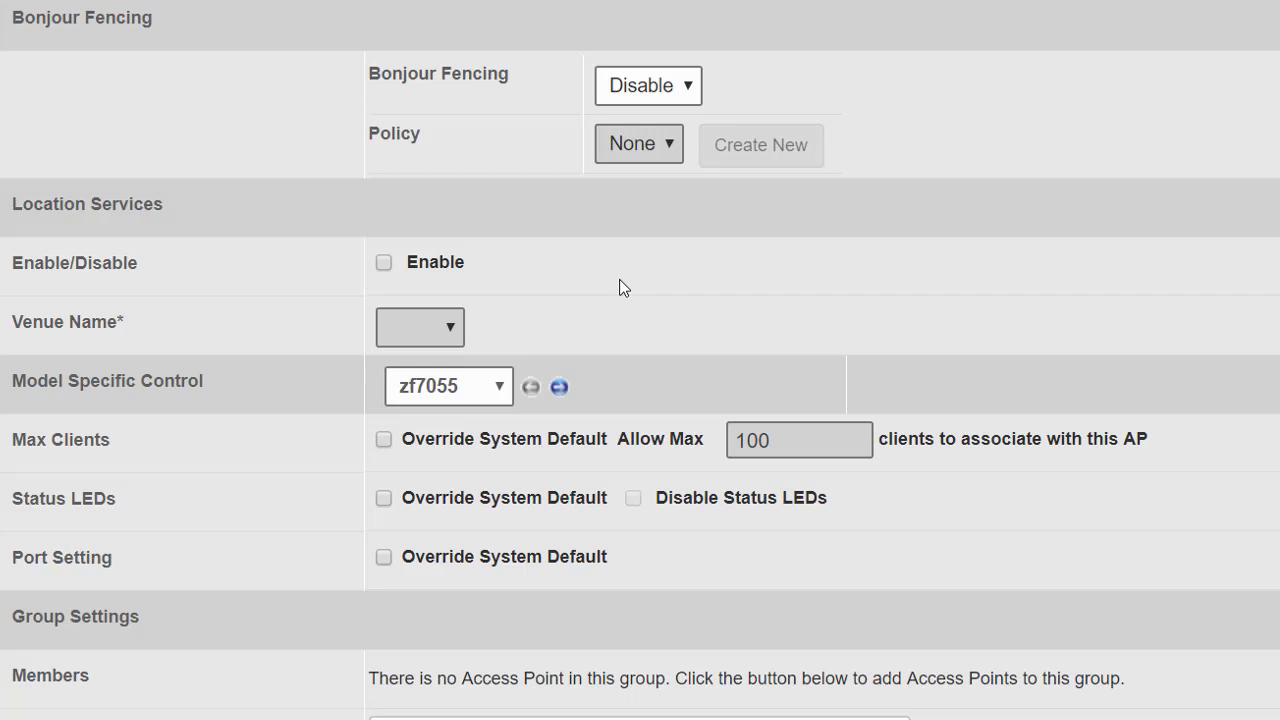
scroll(620, 288, down, 3)
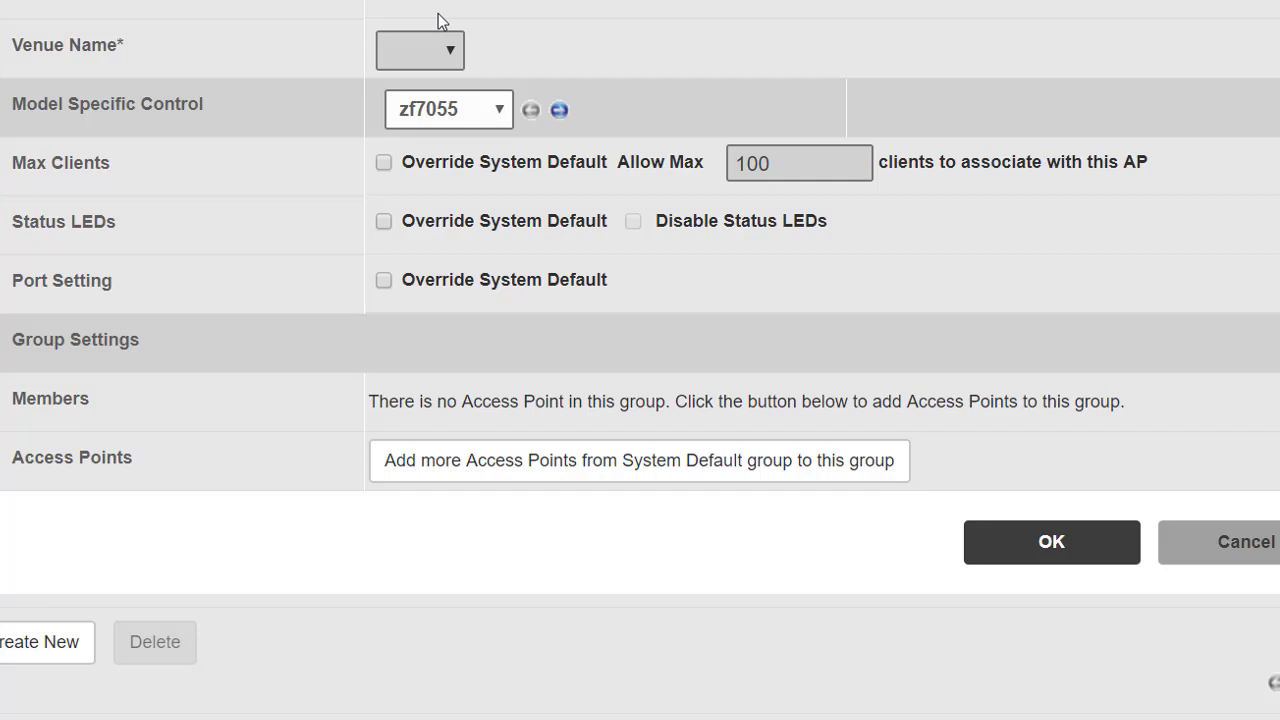
Step: Choose the r510 model for model-specific control and override its status LEDs to off
click(500, 112)
drag(509, 159, 505, 272)
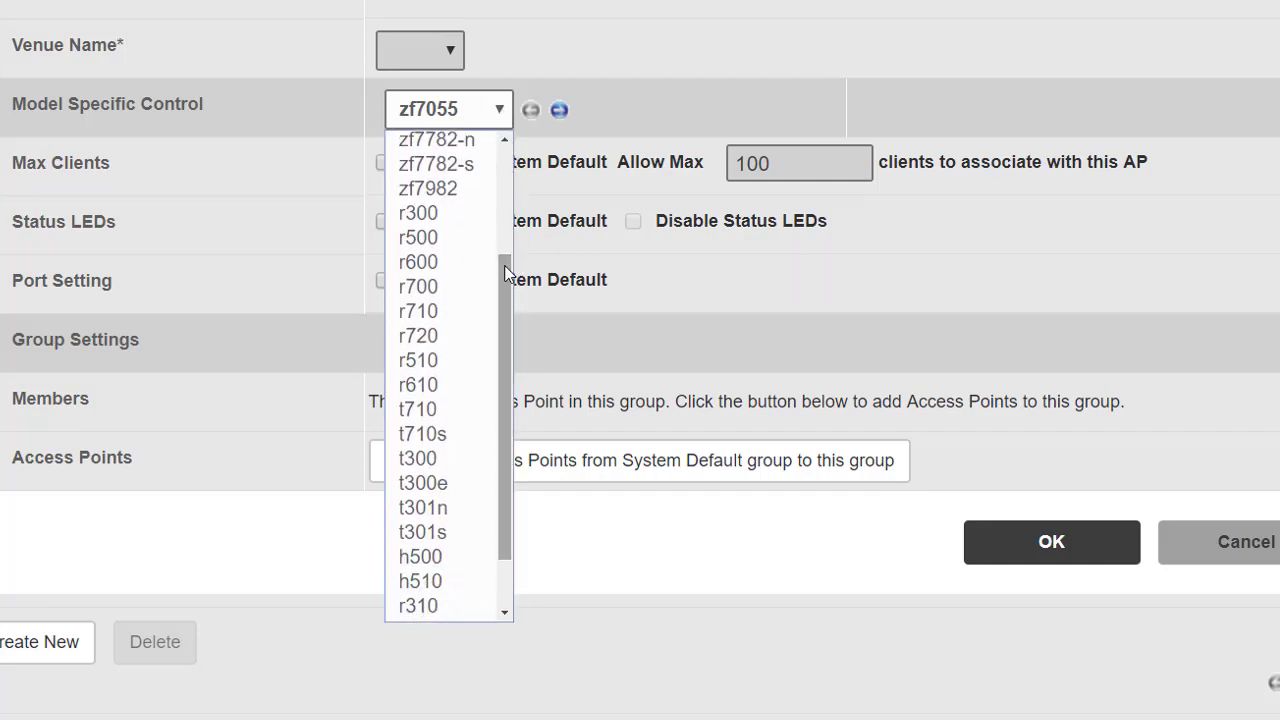
click(447, 371)
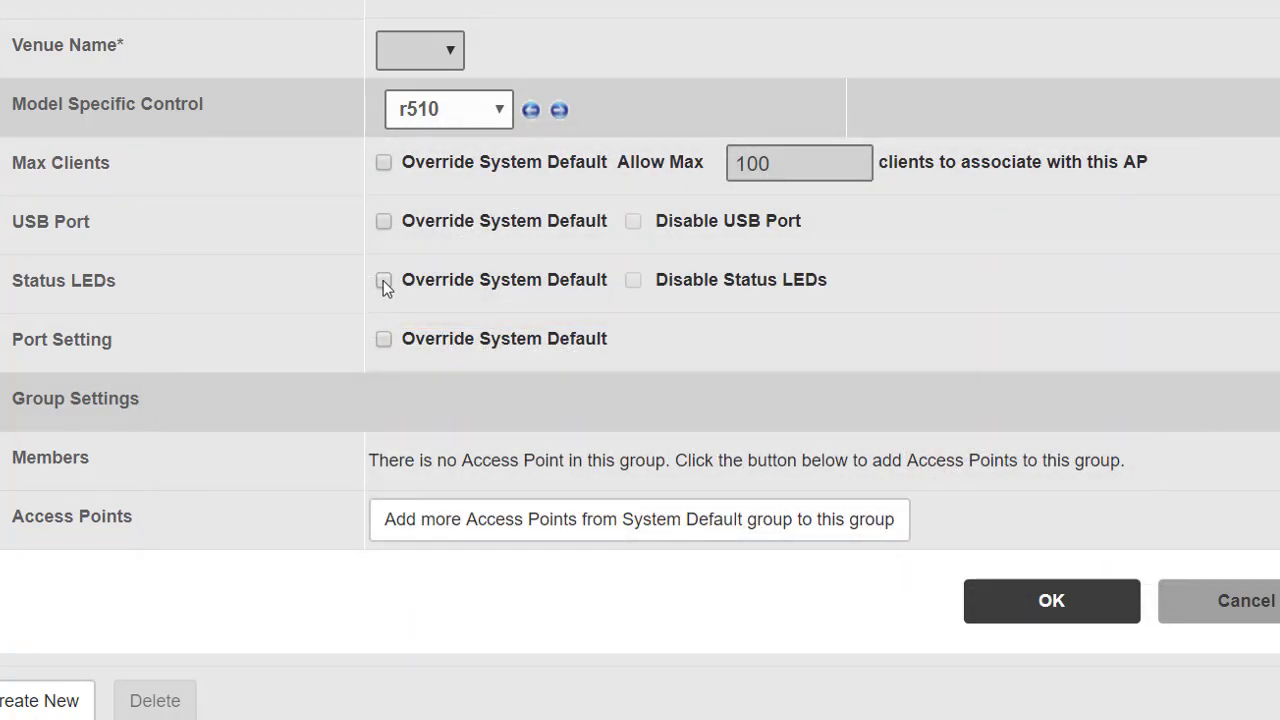
click(383, 280)
click(632, 281)
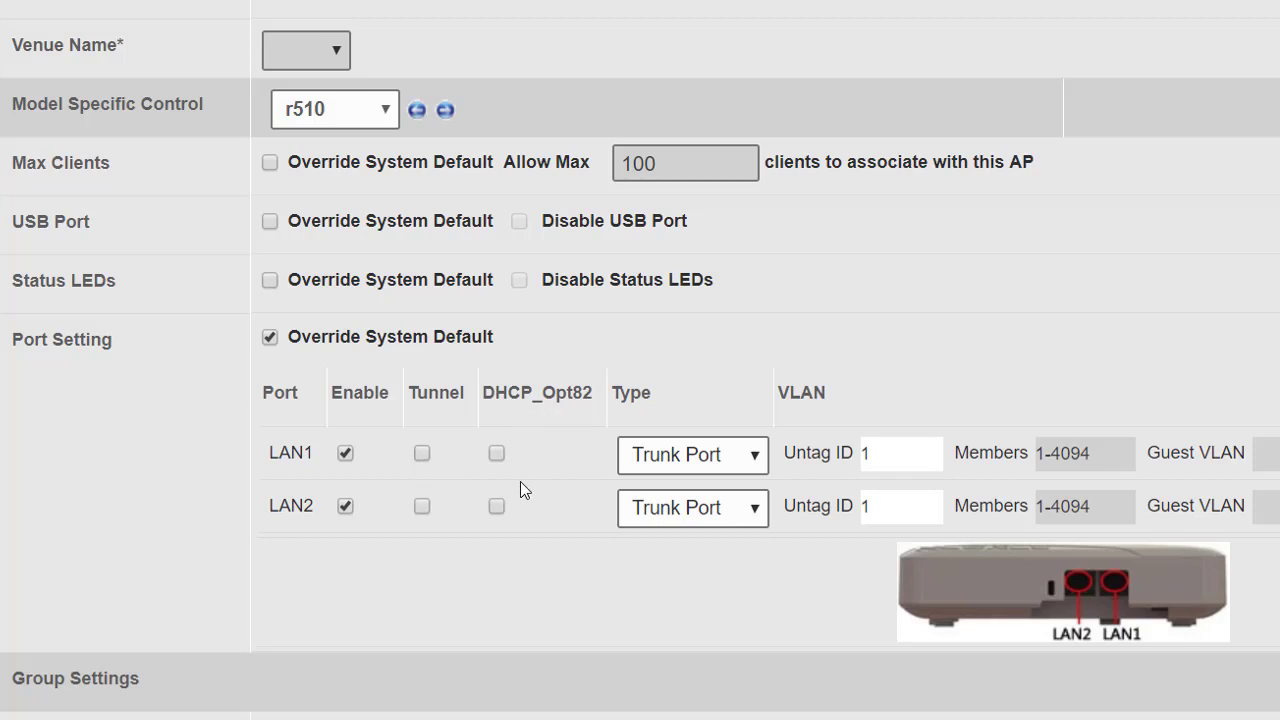
click(753, 458)
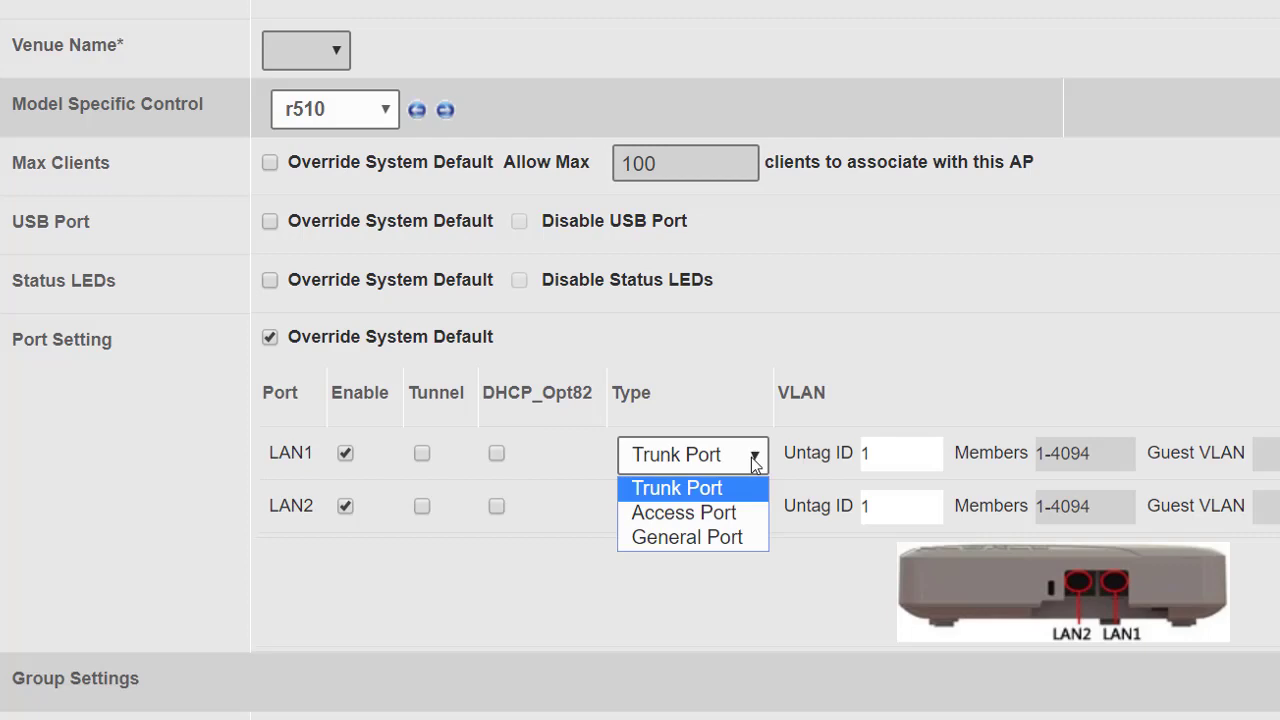
click(755, 462)
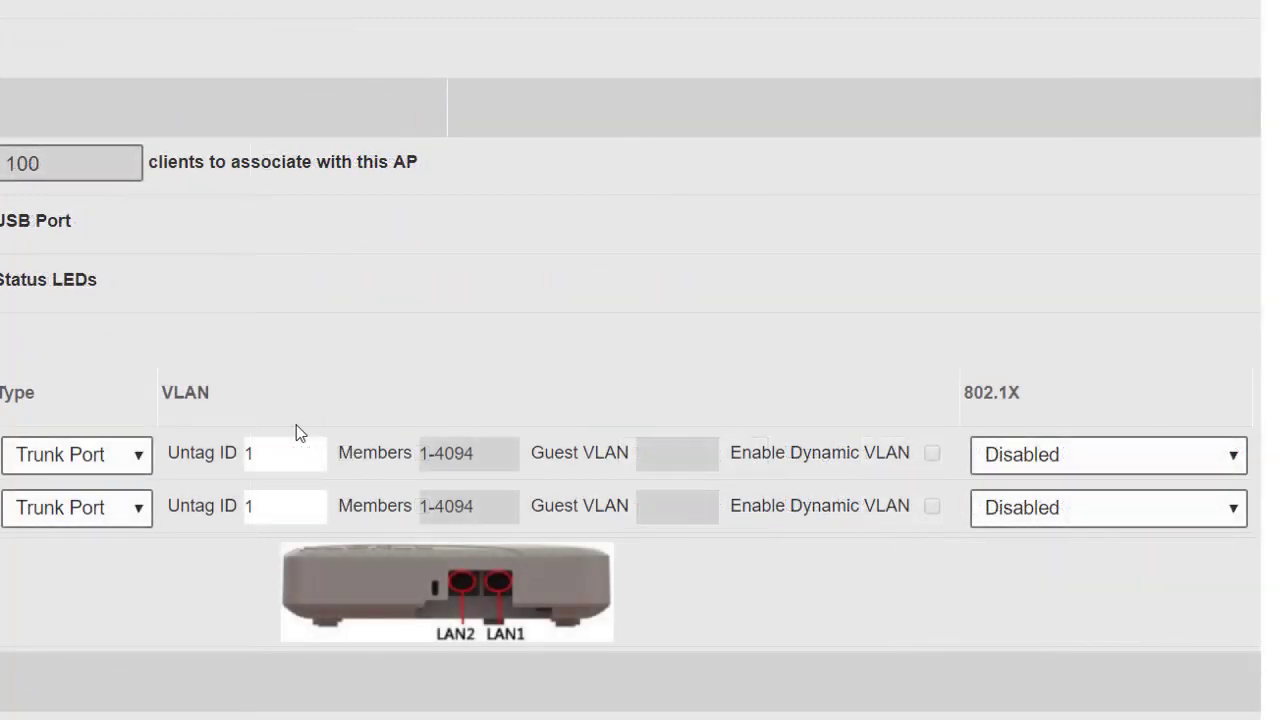
click(1237, 465)
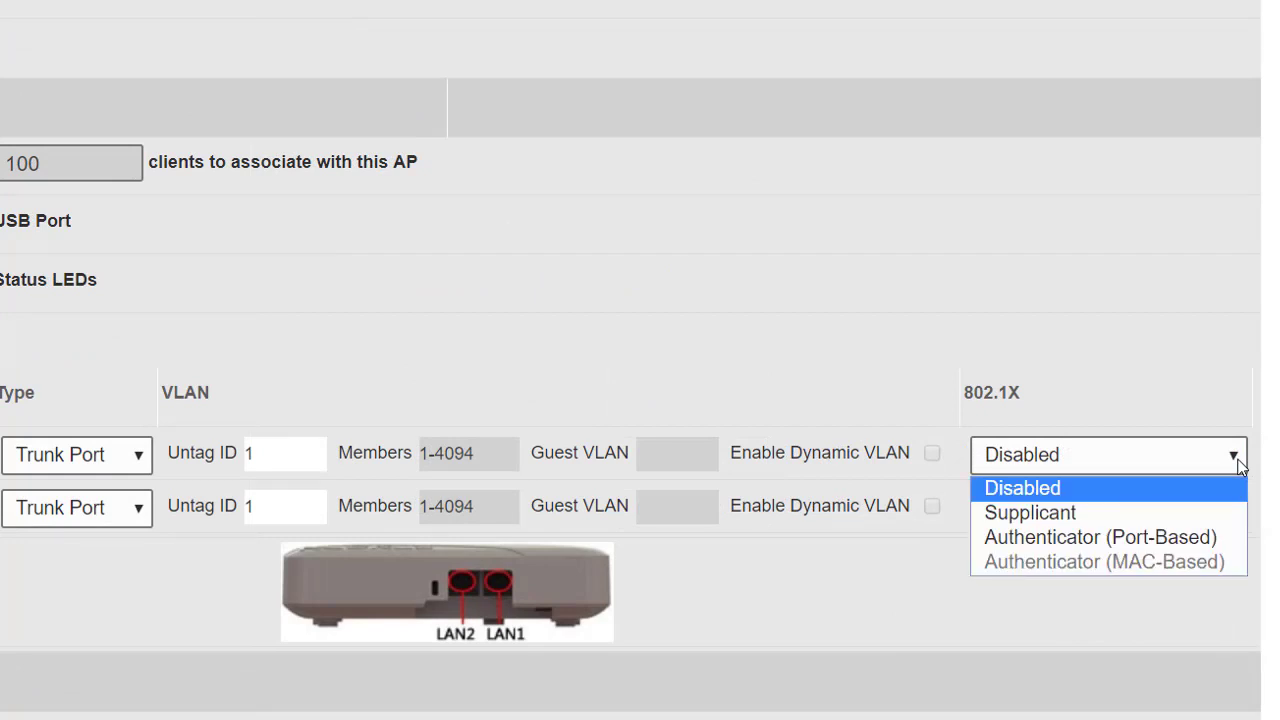
click(1236, 488)
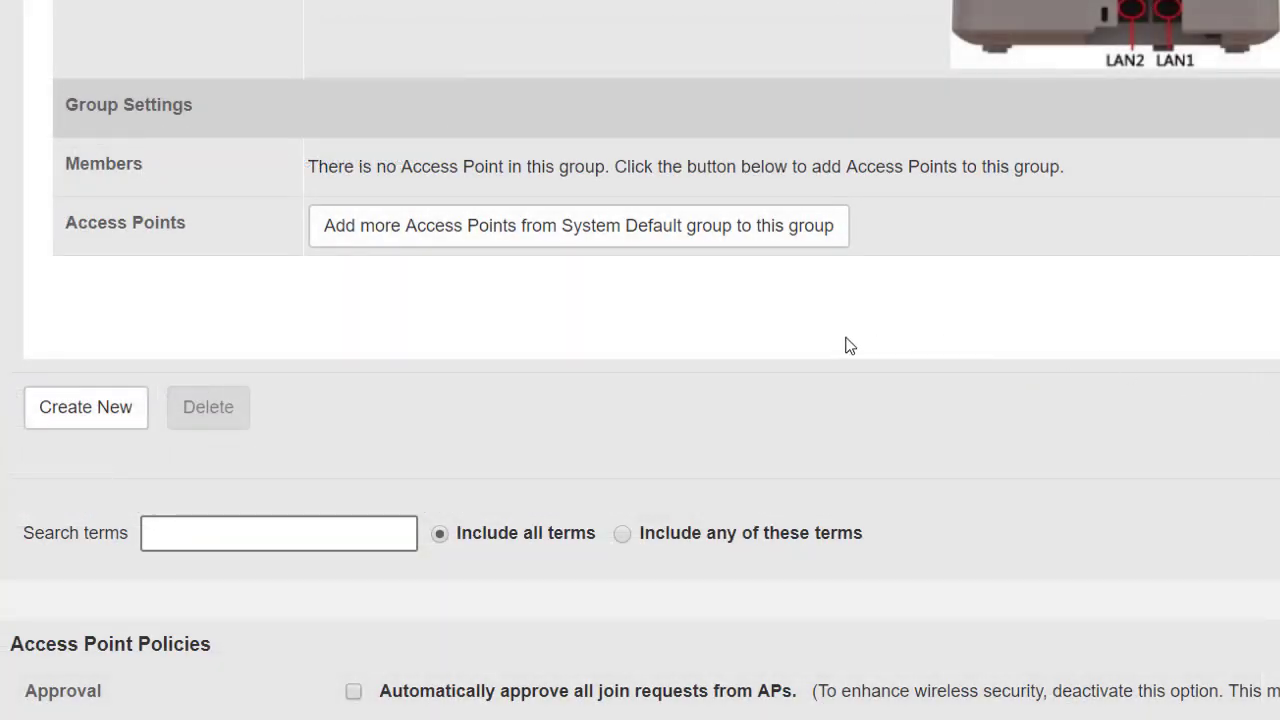
Step: Add Ruckus-R510-01 and Ruckus-R510-02 from the System Default group to this group
click(447, 240)
scroll(650, 200, up, 2)
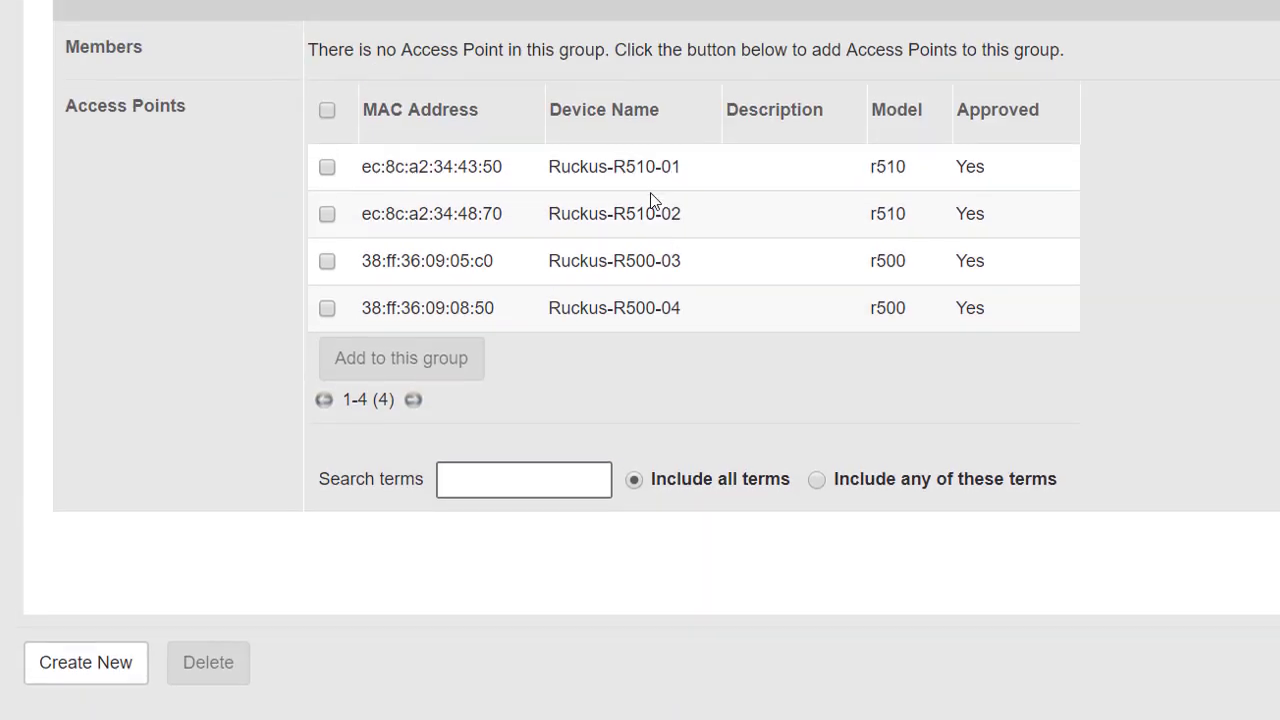
click(330, 168)
click(328, 215)
click(385, 360)
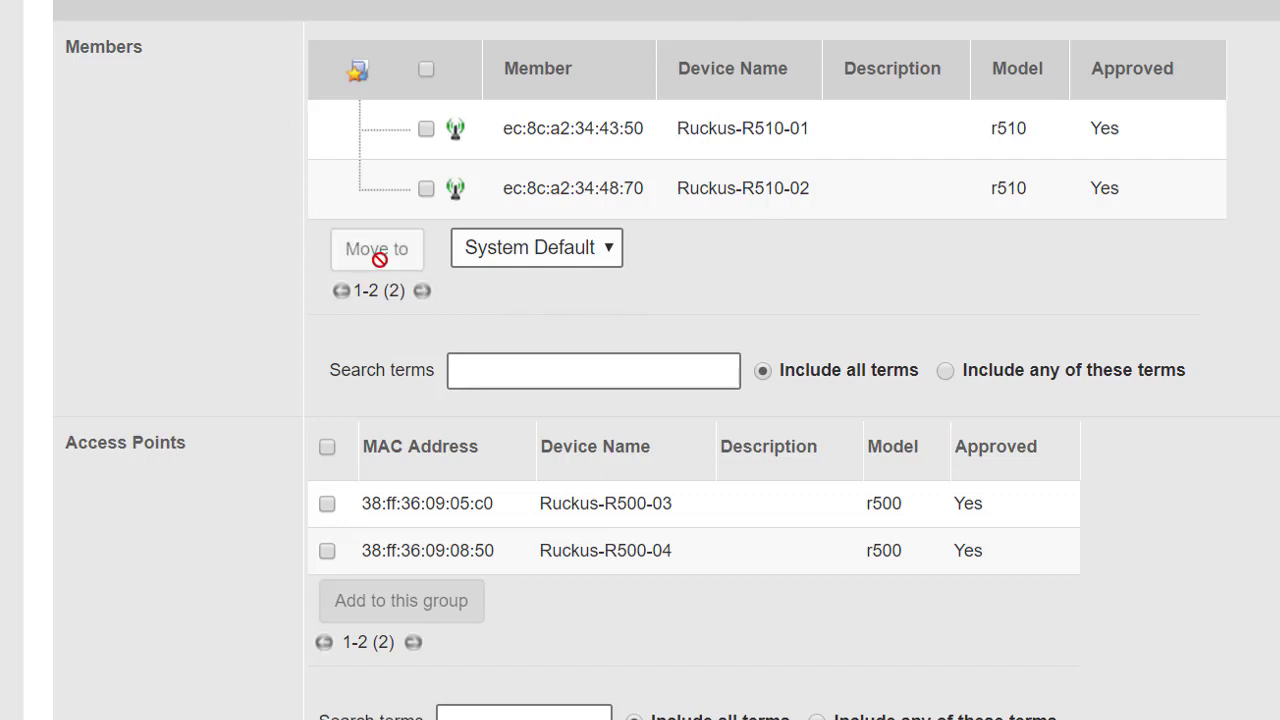
Step: Select both new members and dismiss the move-to-group list without moving them
click(426, 130)
click(426, 188)
click(607, 250)
click(608, 254)
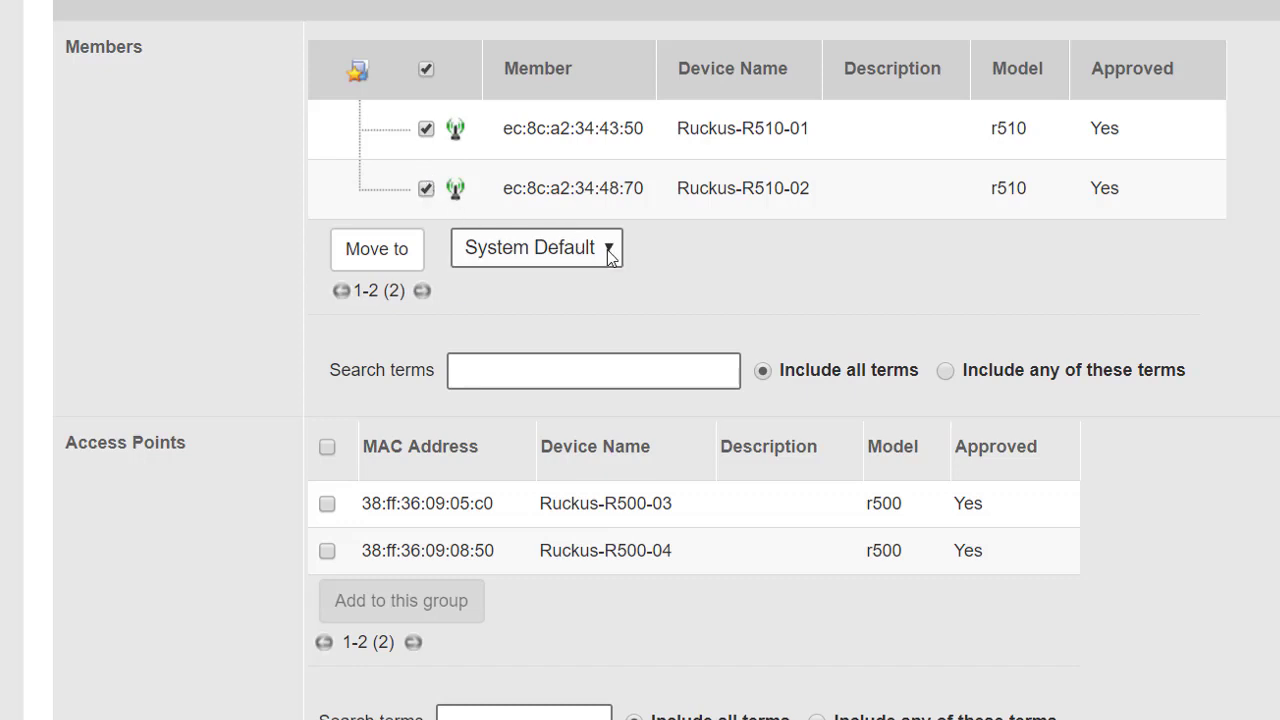